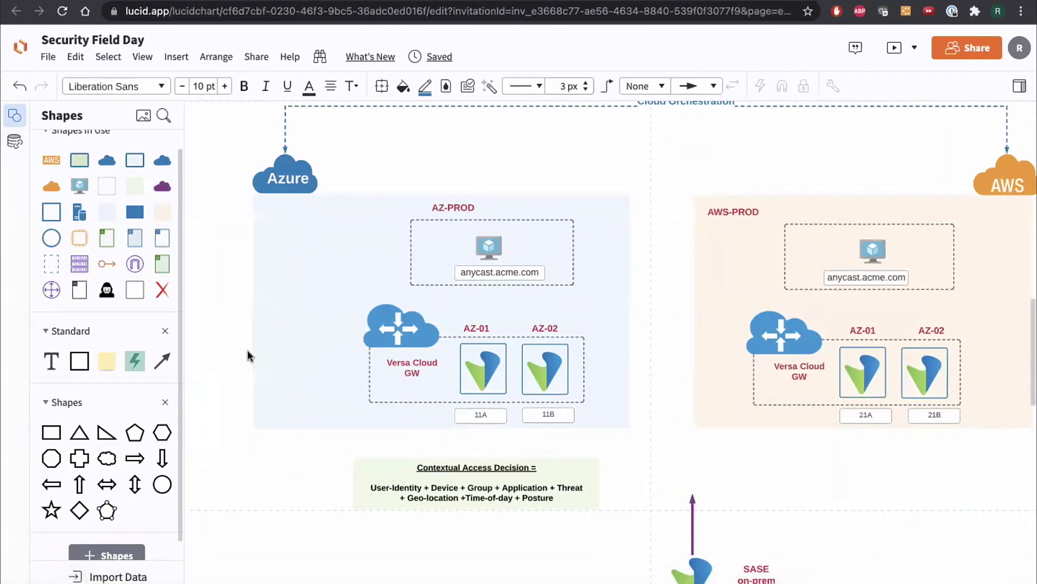
Attach the top end of the purple connector above SASE on-prem to the anycast.acme.com server in AZ-PROD
{"action": "scroll", "coordinate": [661, 448], "scroll_direction": "down", "scroll_amount": 1}
{"action": "left_click", "coordinate": [713, 460]}
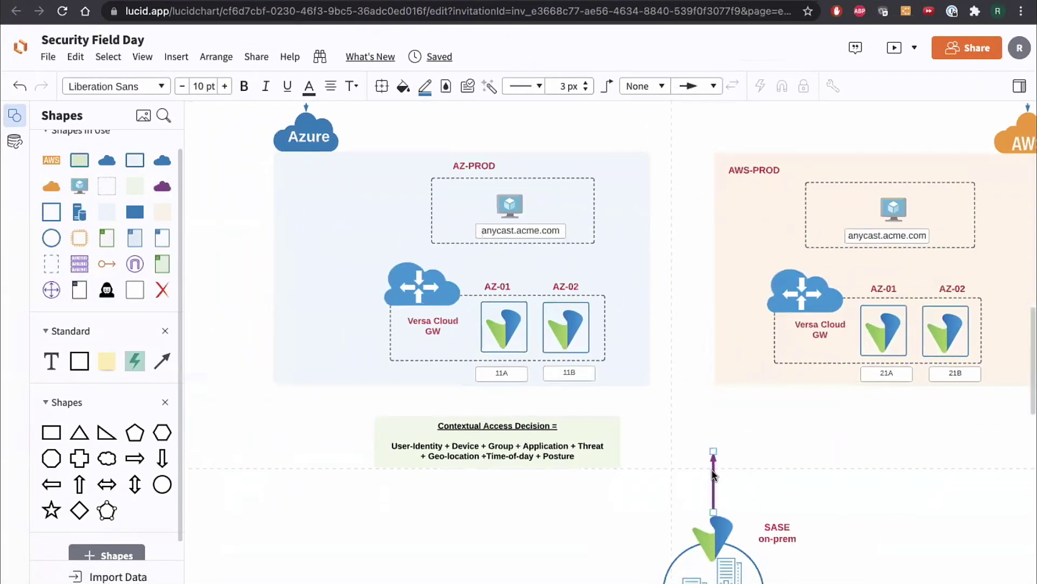
{"action": "left_click", "coordinate": [712, 474]}
{"action": "scroll", "coordinate": [629, 422], "scroll_direction": "right", "scroll_amount": 3}
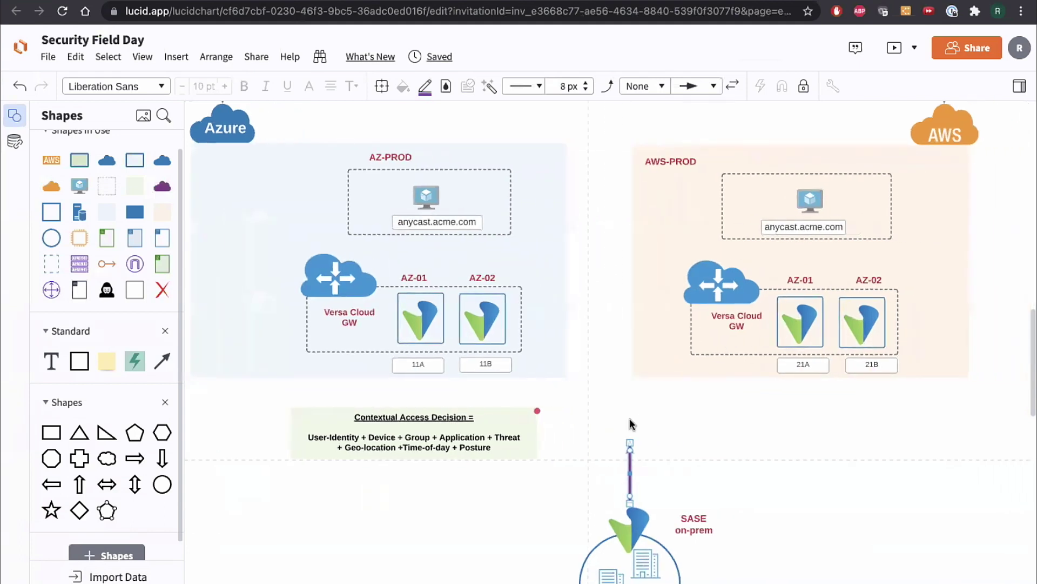
{"action": "left_click", "coordinate": [517, 330]}
{"action": "left_click", "coordinate": [665, 364]}
{"action": "scroll", "coordinate": [746, 325], "scroll_direction": "down", "scroll_amount": 2}
{"action": "scroll", "coordinate": [746, 324], "scroll_direction": "left", "scroll_amount": 1}
{"action": "scroll", "coordinate": [641, 530], "scroll_direction": "up", "scroll_amount": 1}
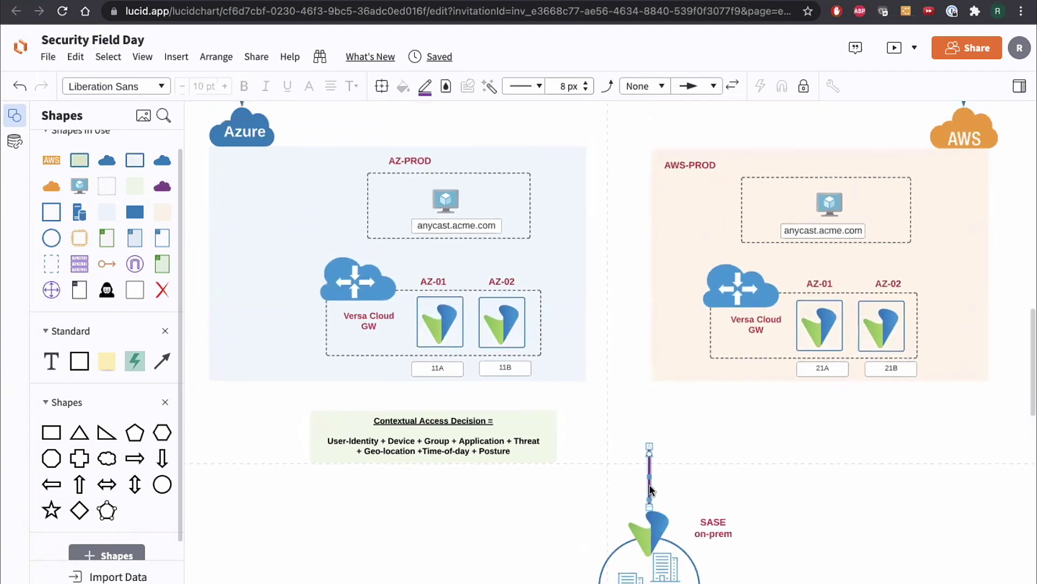
{"action": "left_click_drag", "start_coordinate": [651, 447], "coordinate": [436, 244]}
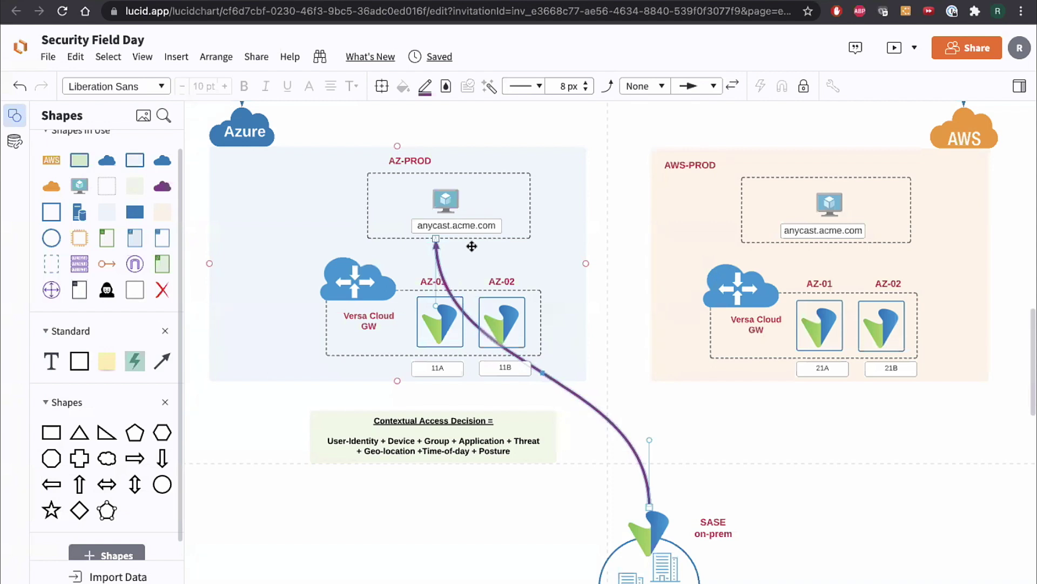
{"action": "mouse_move", "coordinate": [609, 580]}
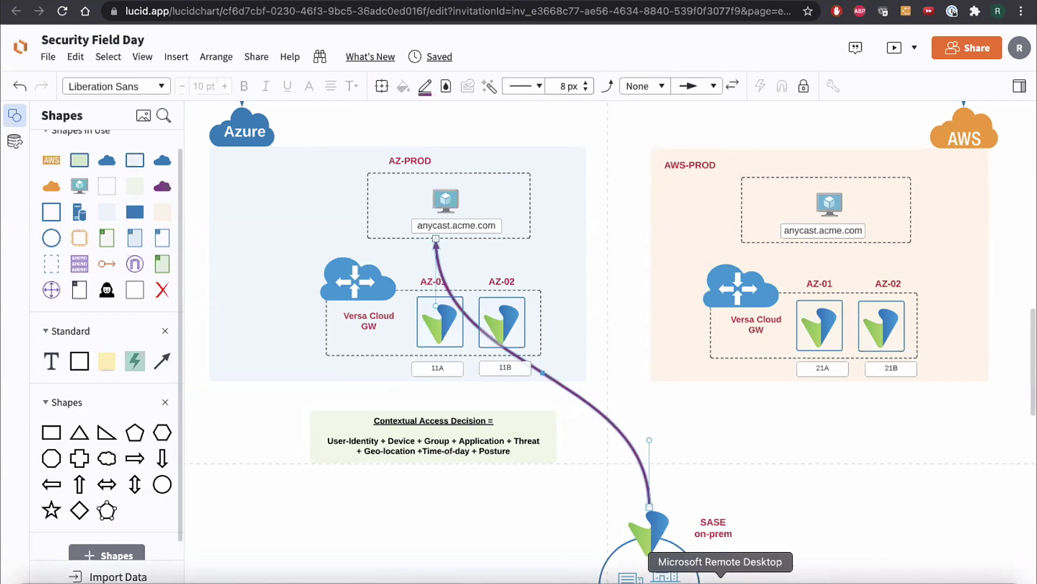
On the WIN-ON-PREM-01 remote session, reload the anycast.acme.com listing, download 20GB.bin, and return to Lucidchart
{"action": "right_click", "coordinate": [720, 579]}
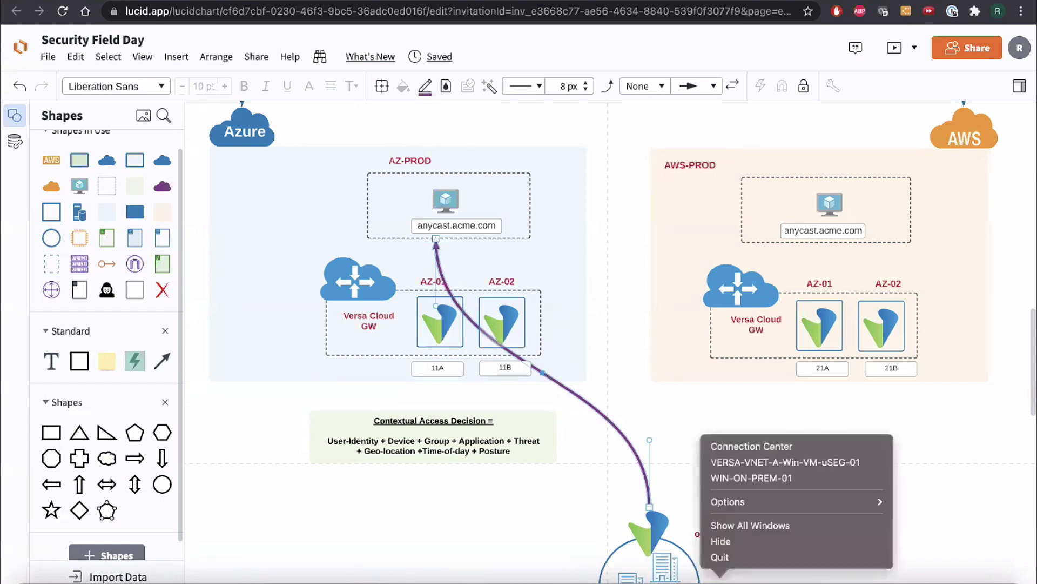
{"action": "left_click", "coordinate": [741, 474]}
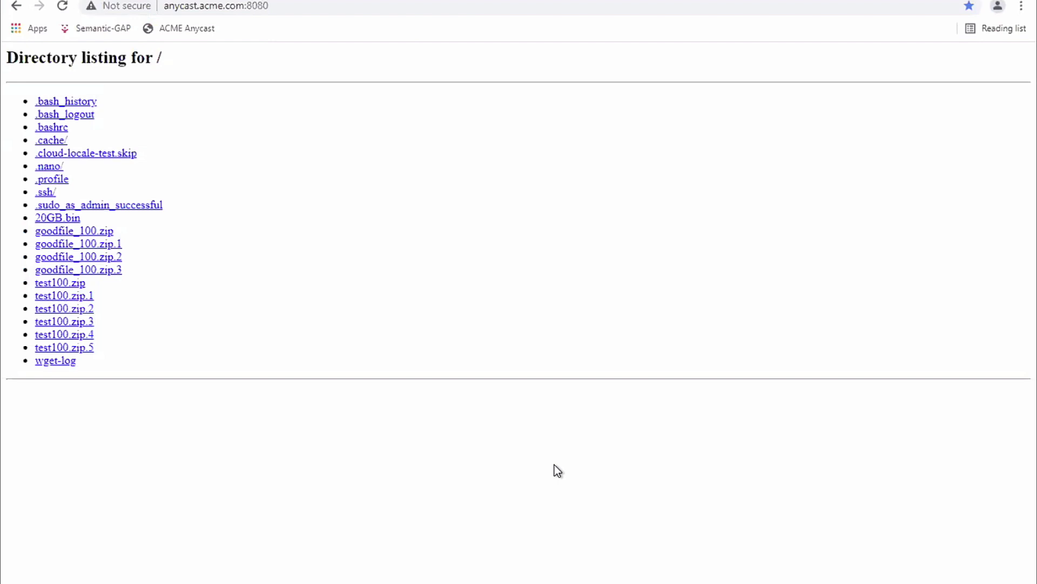
{"action": "left_click", "coordinate": [61, 7]}
{"action": "left_click", "coordinate": [48, 218]}
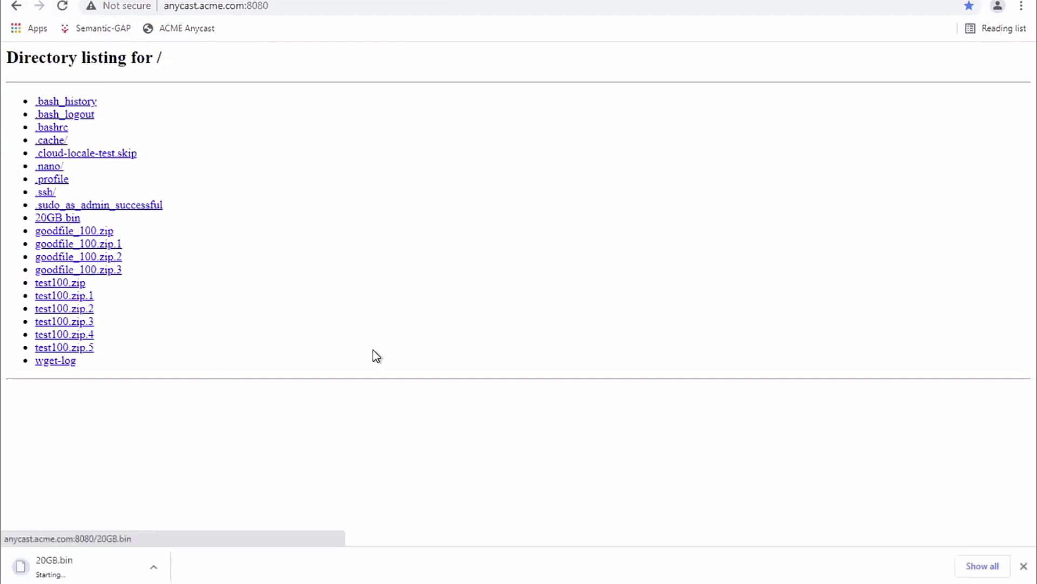
{"action": "key", "text": "ctrl+Left"}
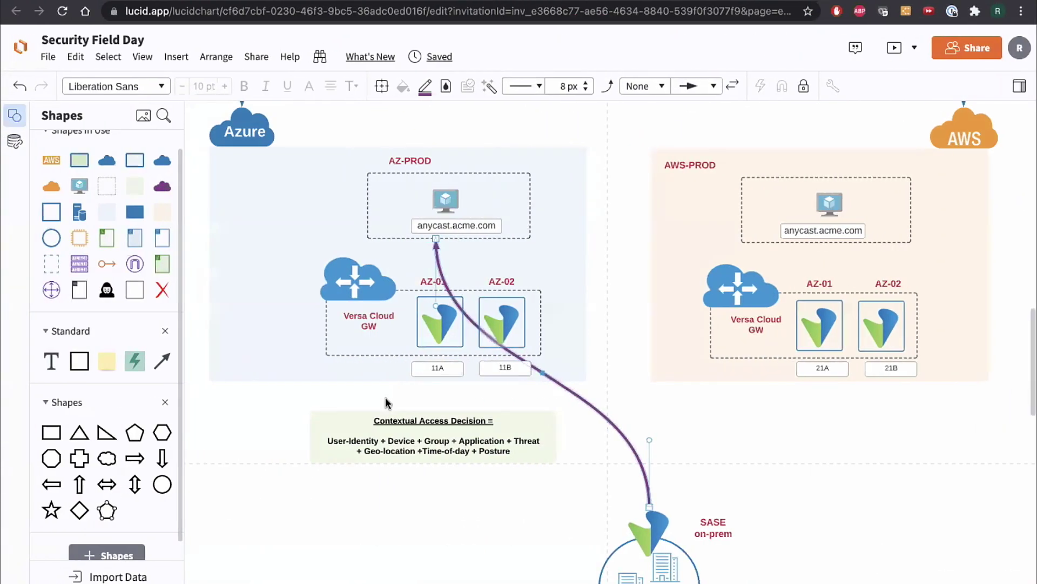
Move the External Threat figure rightwards to sit beneath the Azure region
{"action": "left_click", "coordinate": [417, 249]}
{"action": "left_click", "coordinate": [647, 473]}
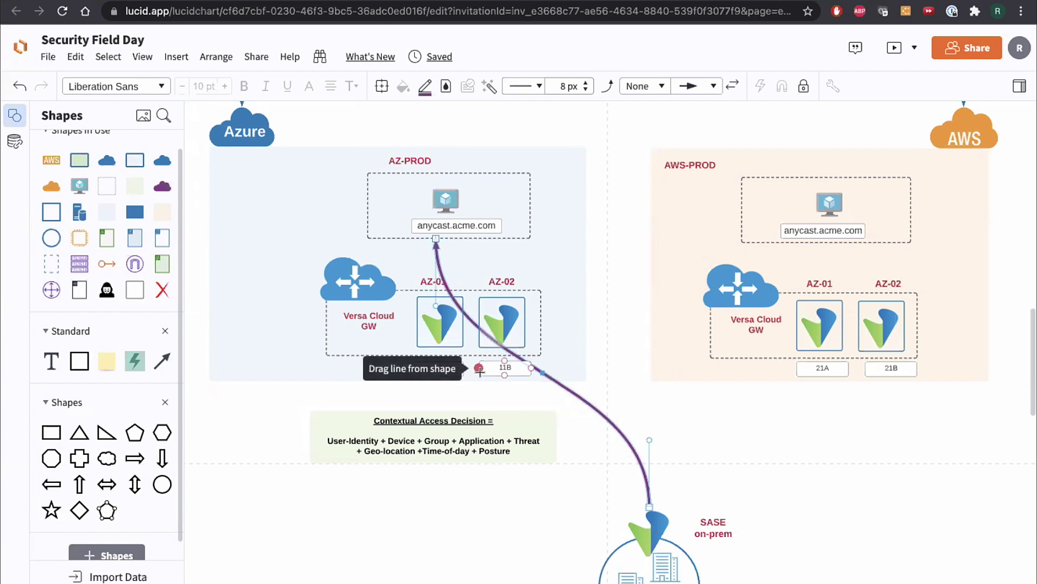
{"action": "scroll", "coordinate": [479, 369], "scroll_direction": "left", "scroll_amount": 5}
{"action": "left_click_drag", "start_coordinate": [259, 438], "coordinate": [389, 425]}
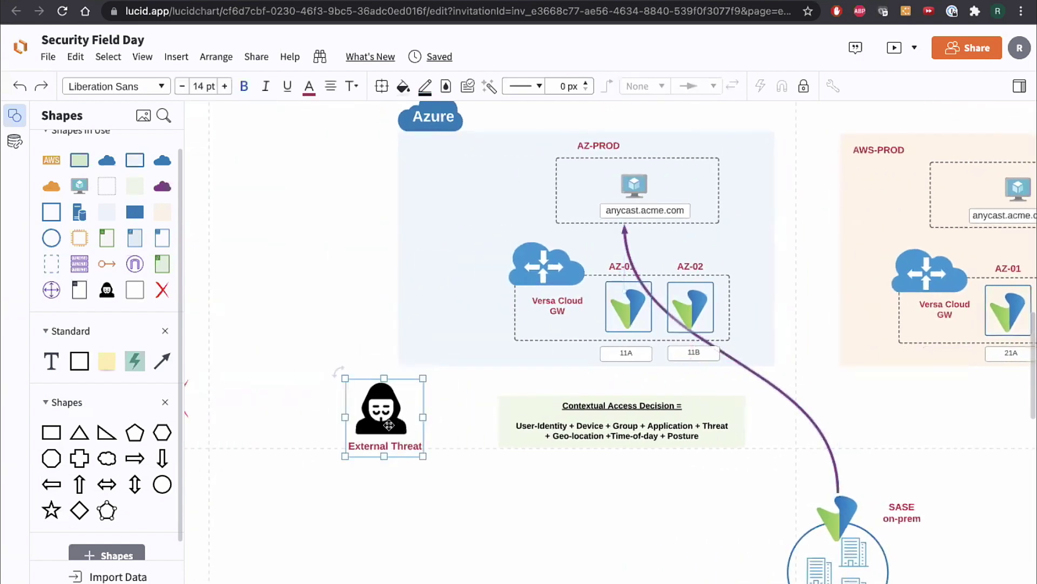
{"action": "left_click", "coordinate": [456, 404]}
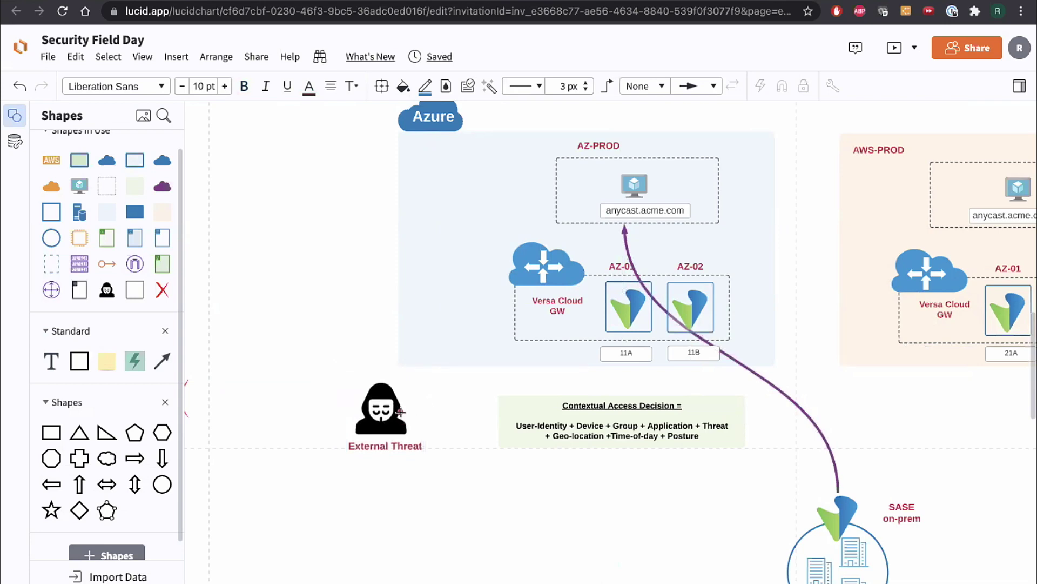
Draw a line from External Threat to the AZ-01 gateway
{"action": "left_click_drag", "start_coordinate": [406, 415], "coordinate": [606, 318]}
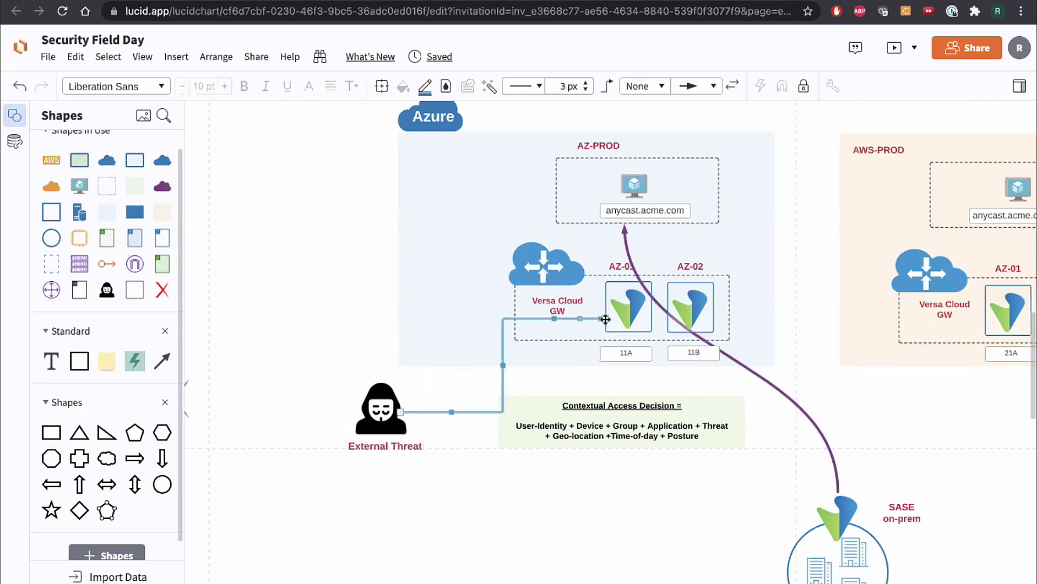
{"action": "scroll", "coordinate": [536, 498], "scroll_direction": "right", "scroll_amount": 3}
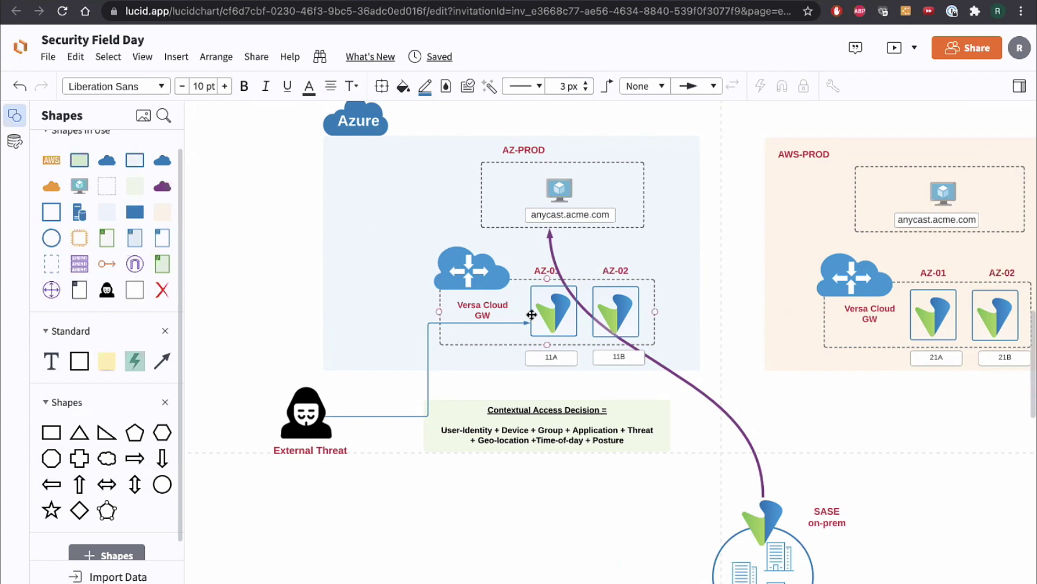
{"action": "left_click", "coordinate": [555, 198]}
Switch to Versa Director and scroll through VOS-31A's Summary charts showing the traffic surge
{"action": "left_click", "coordinate": [594, 146]}
{"action": "left_click", "coordinate": [692, 428]}
{"action": "key", "text": "ctrl+Tab"}
{"action": "mouse_move", "coordinate": [697, 268]}
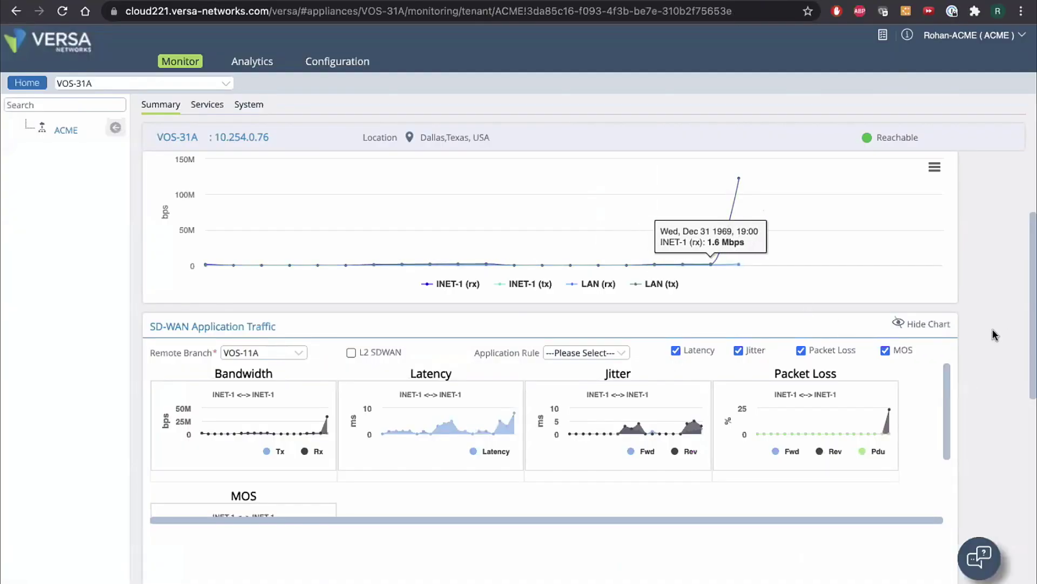
{"action": "scroll", "coordinate": [989, 295], "scroll_direction": "up", "scroll_amount": 2}
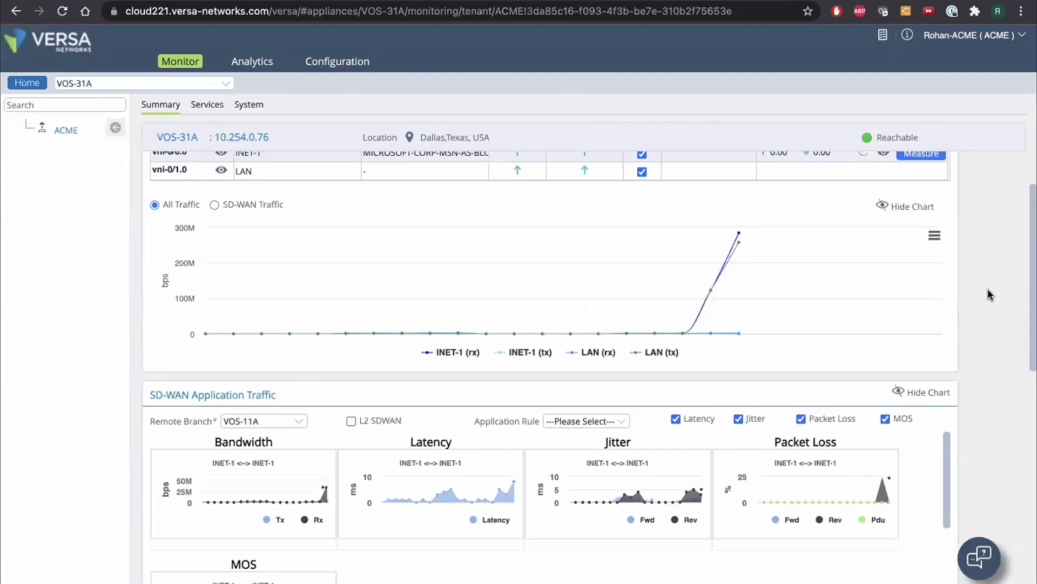
{"action": "scroll", "coordinate": [973, 295], "scroll_direction": "up", "scroll_amount": 2}
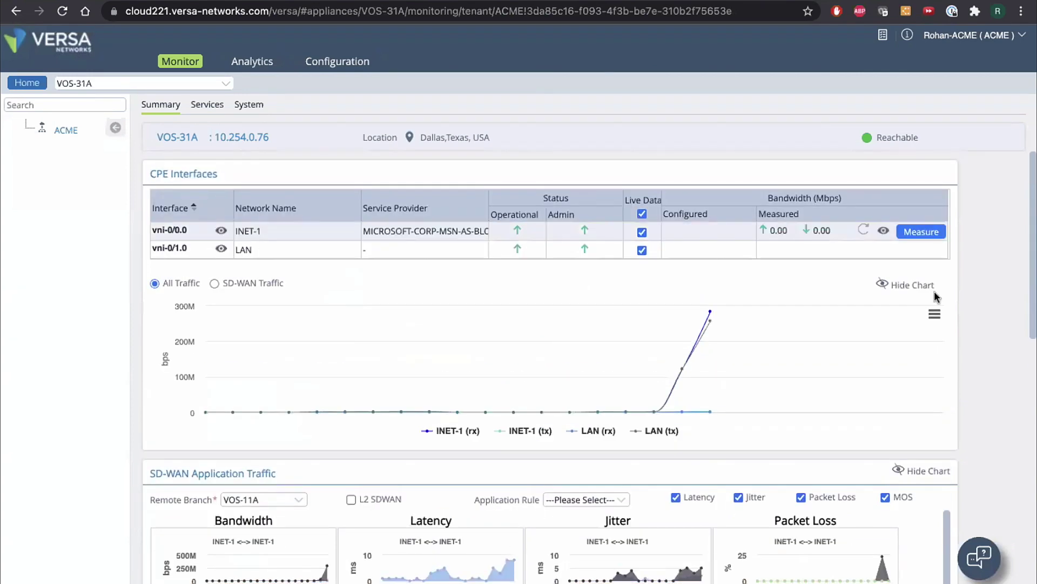
{"action": "scroll", "coordinate": [935, 292], "scroll_direction": "down", "scroll_amount": 2}
{"action": "scroll", "coordinate": [799, 308], "scroll_direction": "down", "scroll_amount": 2}
{"action": "scroll", "coordinate": [757, 327], "scroll_direction": "down", "scroll_amount": 1}
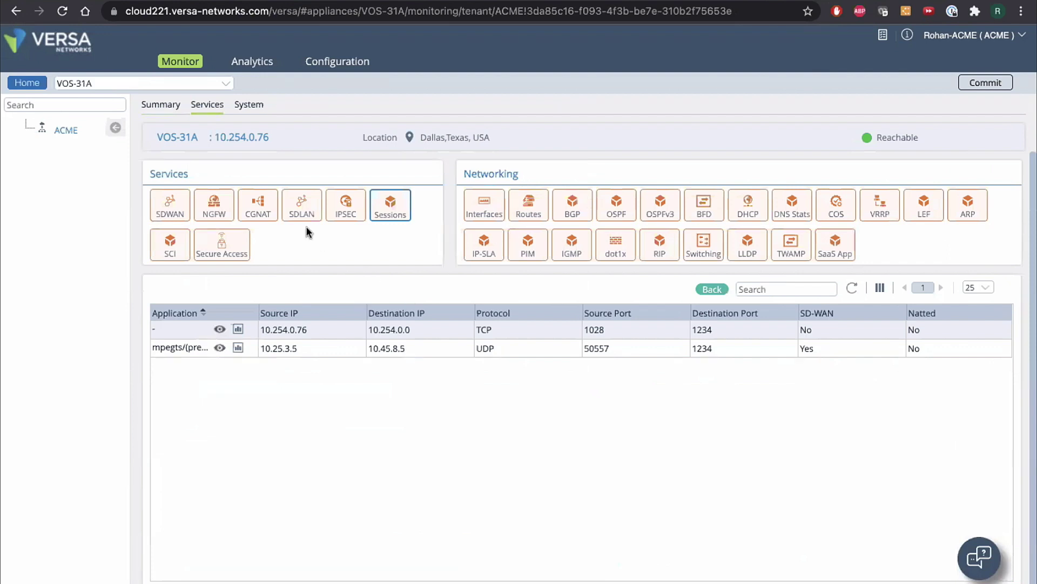
Check VOS-31A's IPSEC and session statistics, then open details for one of the 2 active sessions
{"action": "left_click", "coordinate": [337, 205]}
{"action": "left_click", "coordinate": [392, 208]}
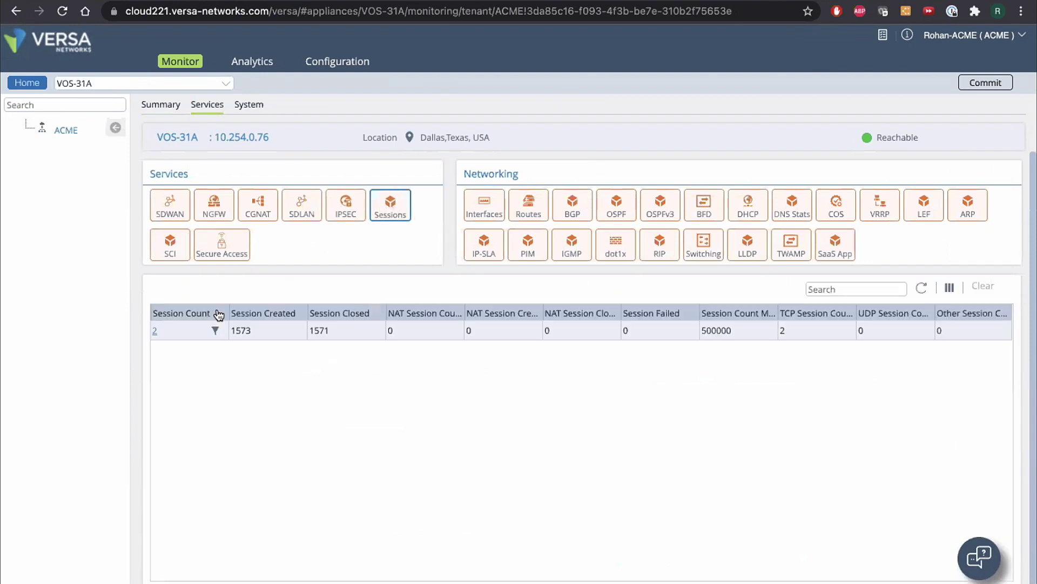
{"action": "left_click", "coordinate": [154, 330]}
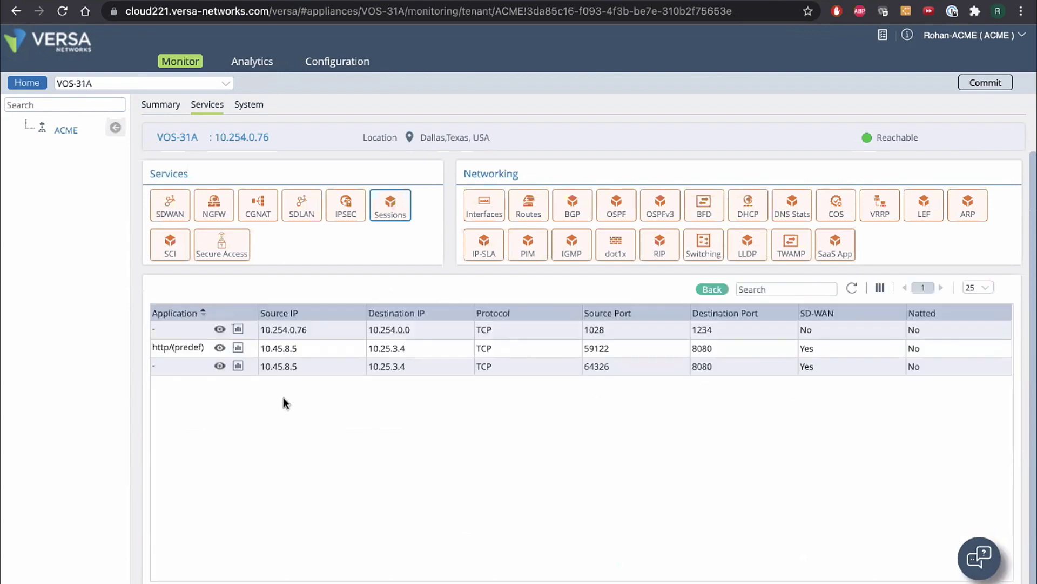
{"action": "left_click", "coordinate": [238, 349]}
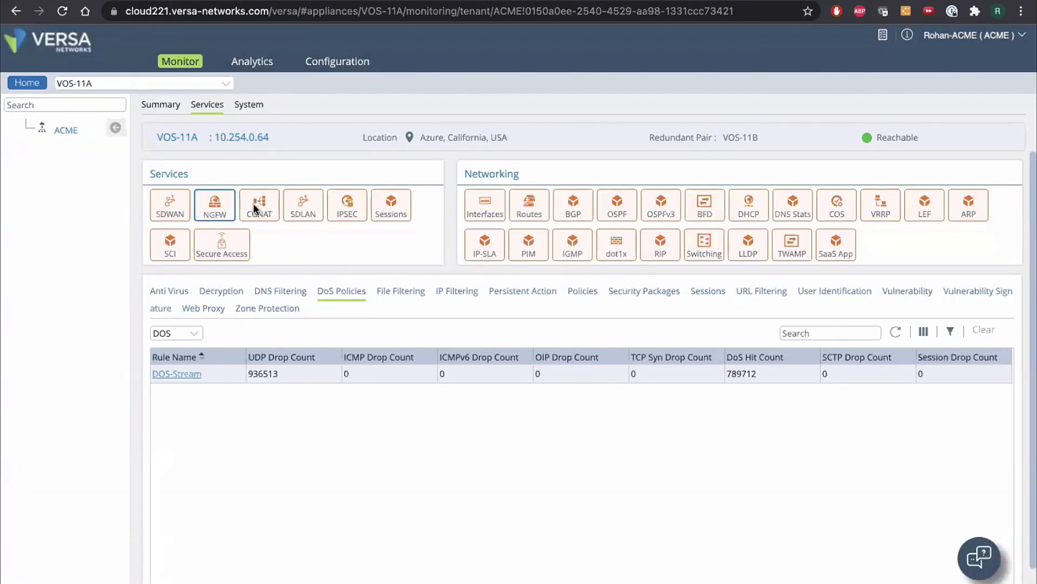
Show VOS-11A's DoS Policies statistics for the DOS profile
{"action": "left_click", "coordinate": [219, 212]}
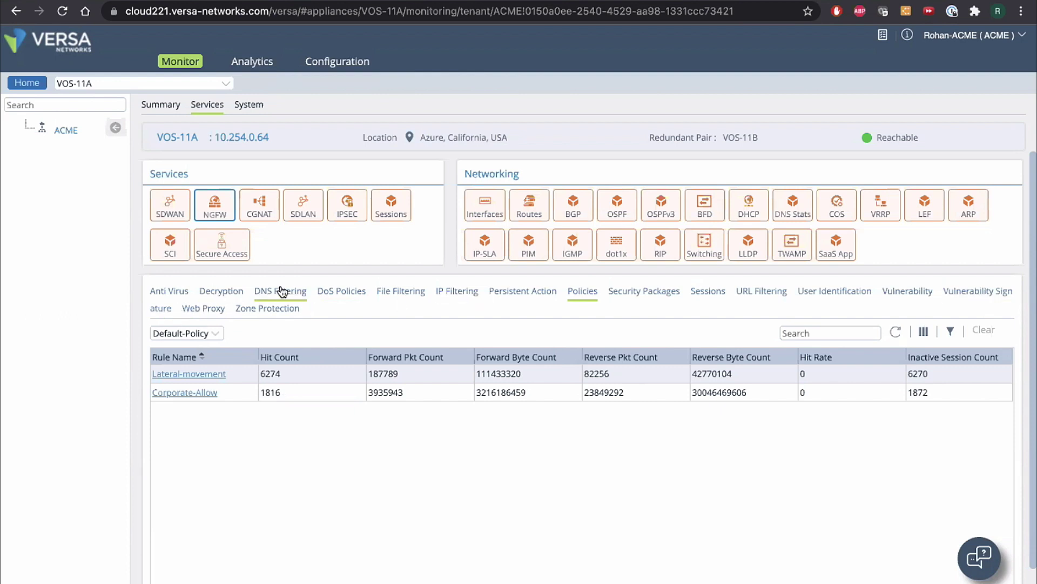
{"action": "left_click", "coordinate": [339, 291]}
{"action": "left_click", "coordinate": [176, 335]}
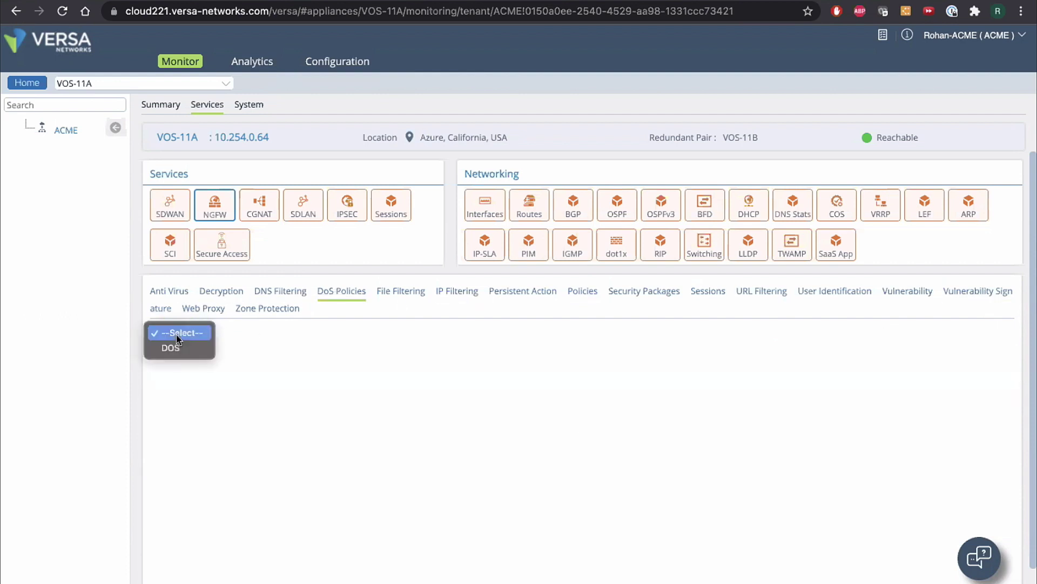
{"action": "left_click", "coordinate": [174, 349]}
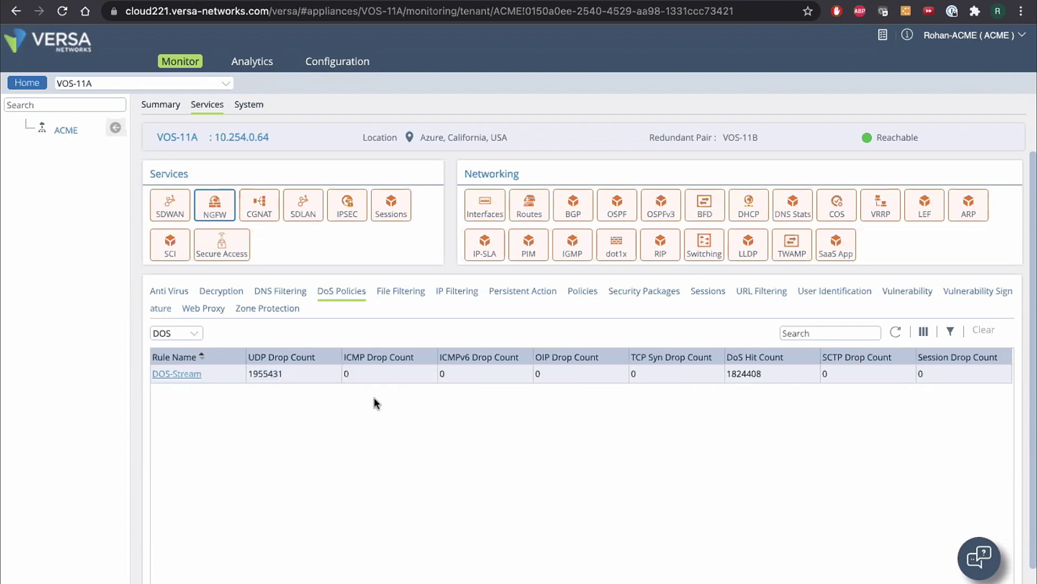
Refresh the DOS-Stream UDP drop and DoS hit counters three times
{"action": "left_click", "coordinate": [894, 333]}
{"action": "left_click", "coordinate": [894, 333]}
{"action": "left_click", "coordinate": [894, 333]}
Load the VOS-21A appliance summary page from the pasted address
{"action": "left_click", "coordinate": [712, 9]}
{"action": "type", "text": "cloud221.versa-networks.com/versa/#appliances/VOS-21A/monitoring/tenant/ACME!ad1e4c92-0bd3-4d67-906f-21186aa50cf0"}
{"action": "key", "text": "Return"}
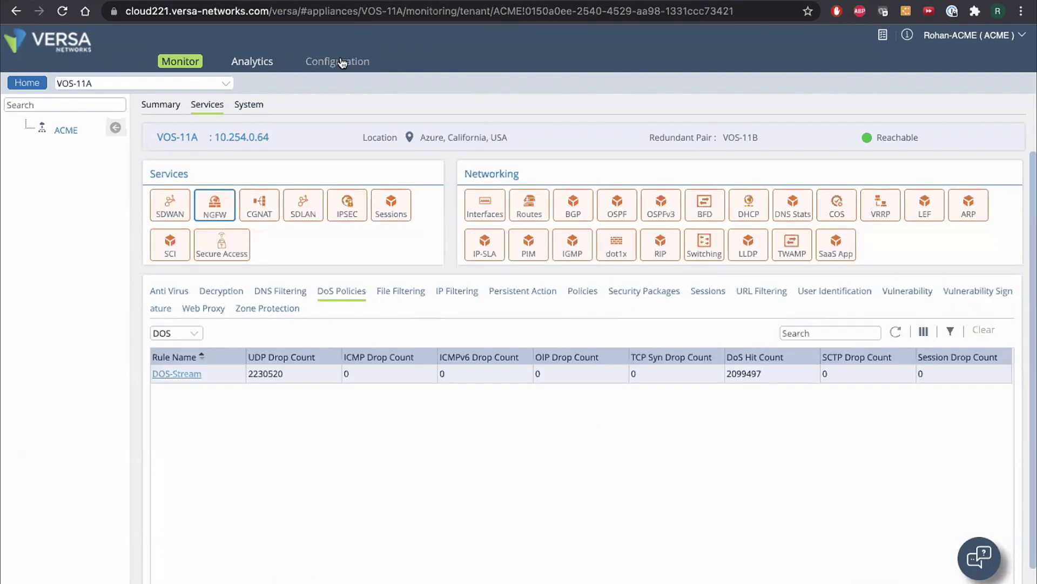
Review the DOS-Stream rule's Enforce settings under VOS-11A's DoS Policies, then cancel without changes
{"action": "left_click", "coordinate": [337, 62]}
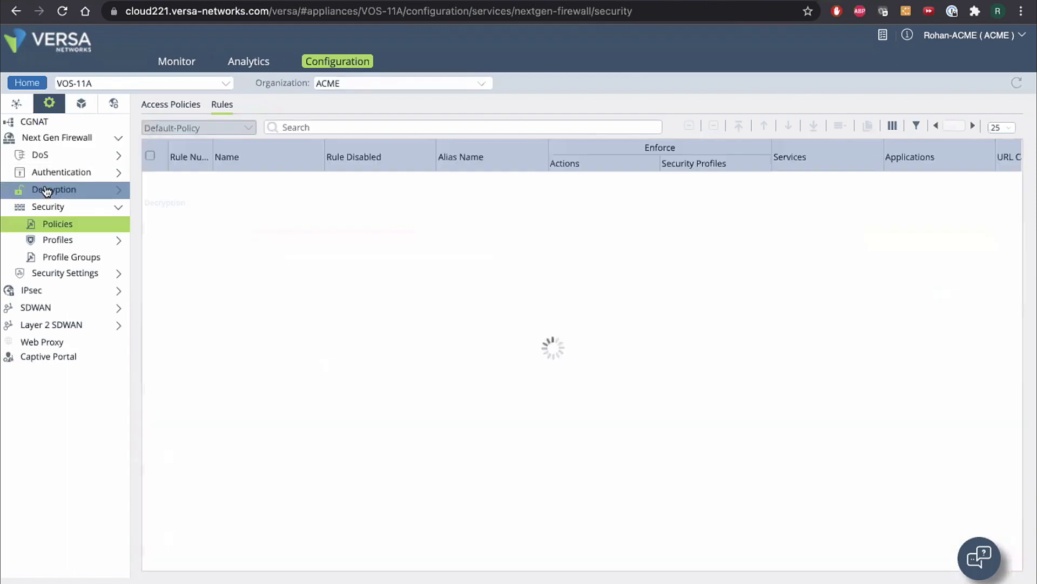
{"action": "left_click", "coordinate": [52, 157]}
{"action": "left_click", "coordinate": [57, 172]}
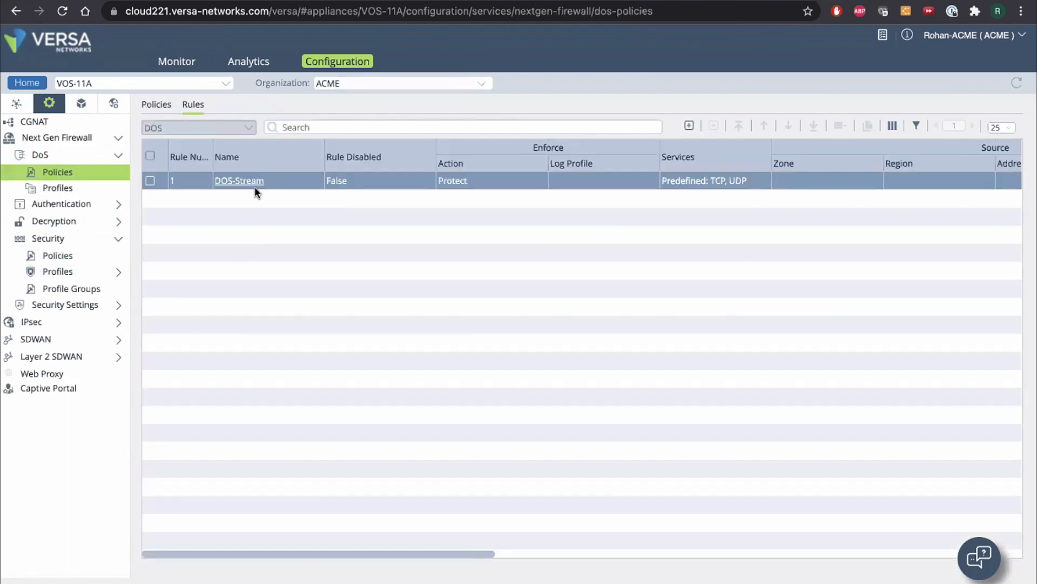
{"action": "left_click", "coordinate": [241, 182]}
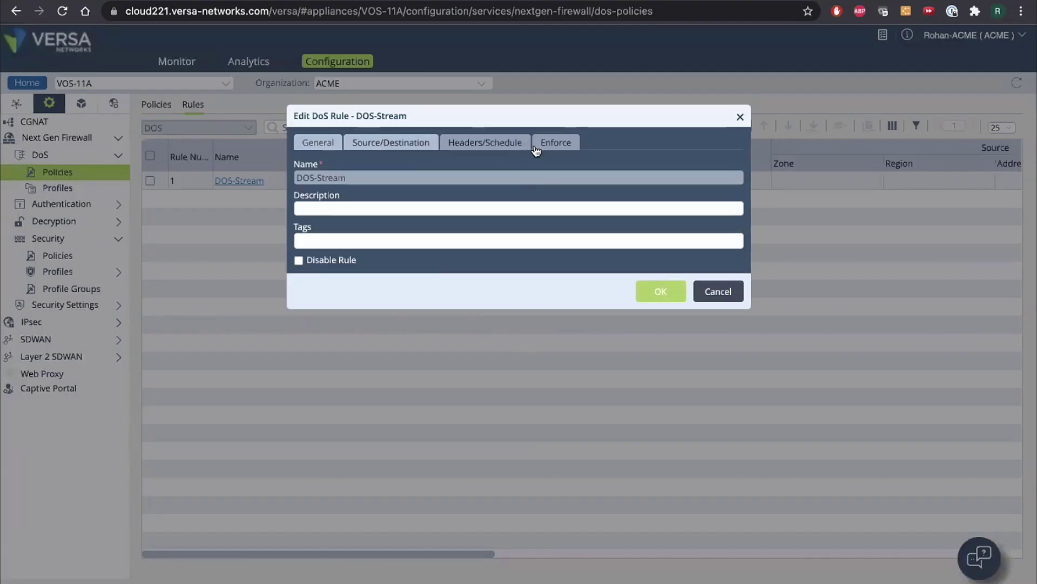
{"action": "left_click", "coordinate": [555, 139]}
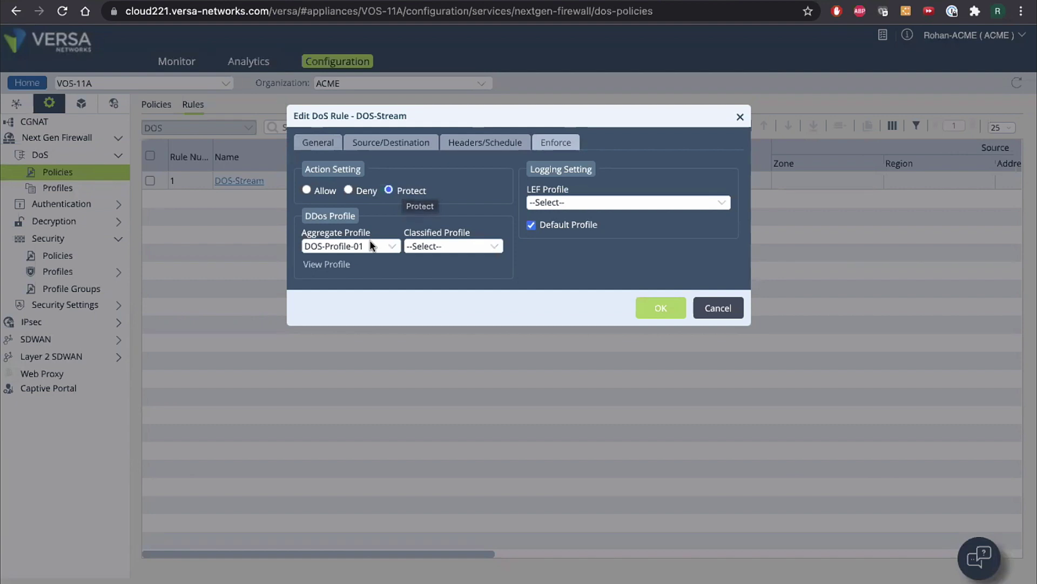
{"action": "left_click", "coordinate": [707, 308]}
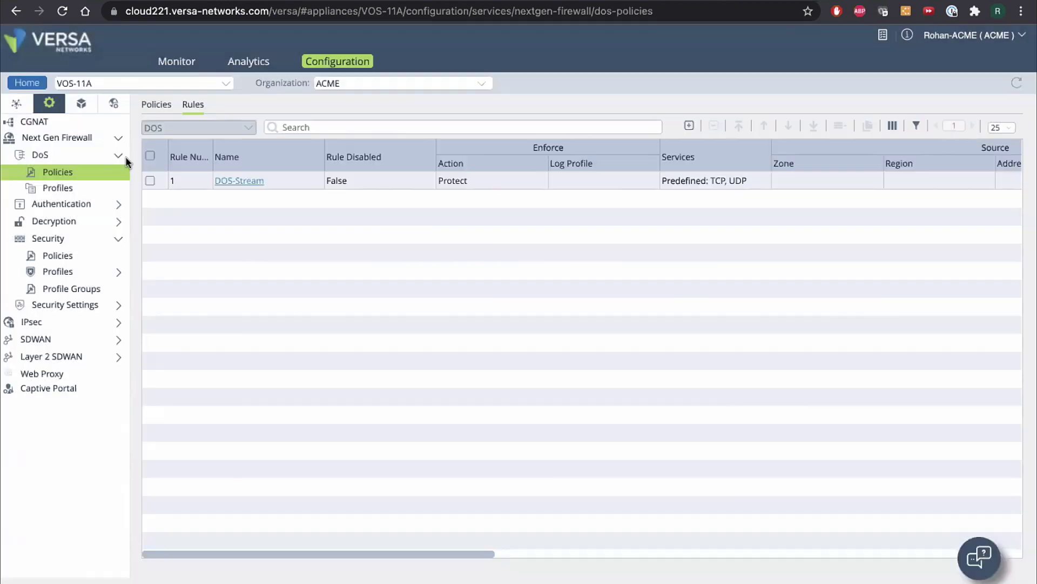
{"action": "left_click", "coordinate": [75, 187]}
Inspect DOS-Profile-01's TCP, UDP and ICMP flood thresholds, then cancel without changes
{"action": "left_click", "coordinate": [209, 157]}
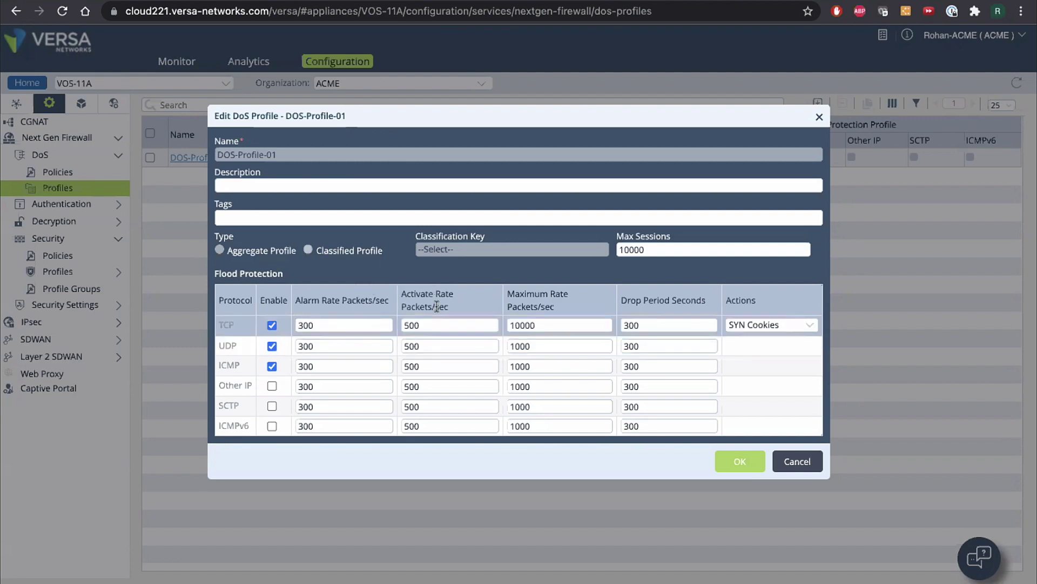
{"action": "left_click", "coordinate": [799, 463]}
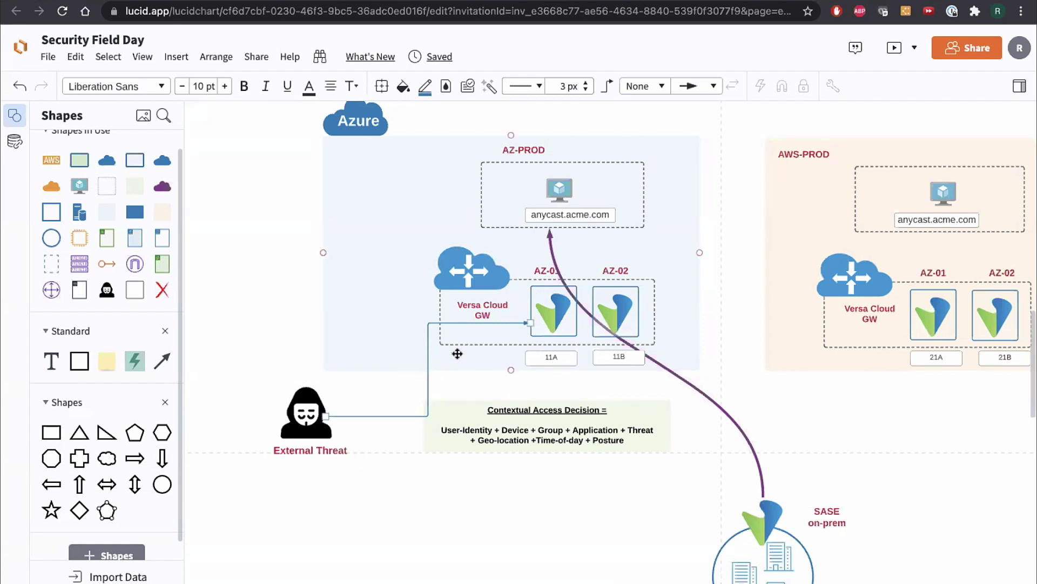
Place a copy of the red X shape over the AZ-01 gateway
{"action": "scroll", "coordinate": [290, 378], "scroll_direction": "left", "scroll_amount": 3}
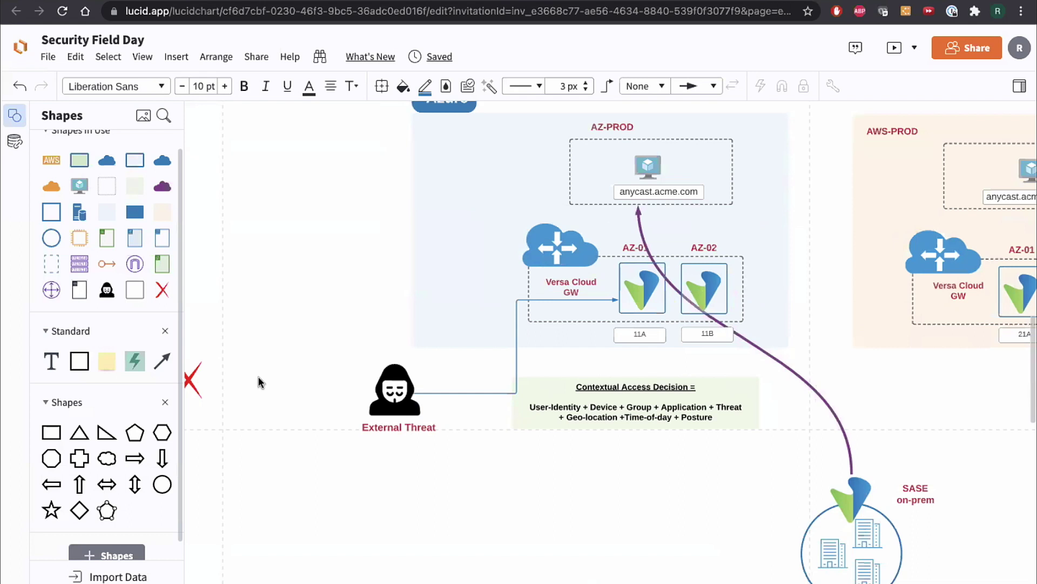
{"action": "scroll", "coordinate": [258, 376], "scroll_direction": "left", "scroll_amount": 3}
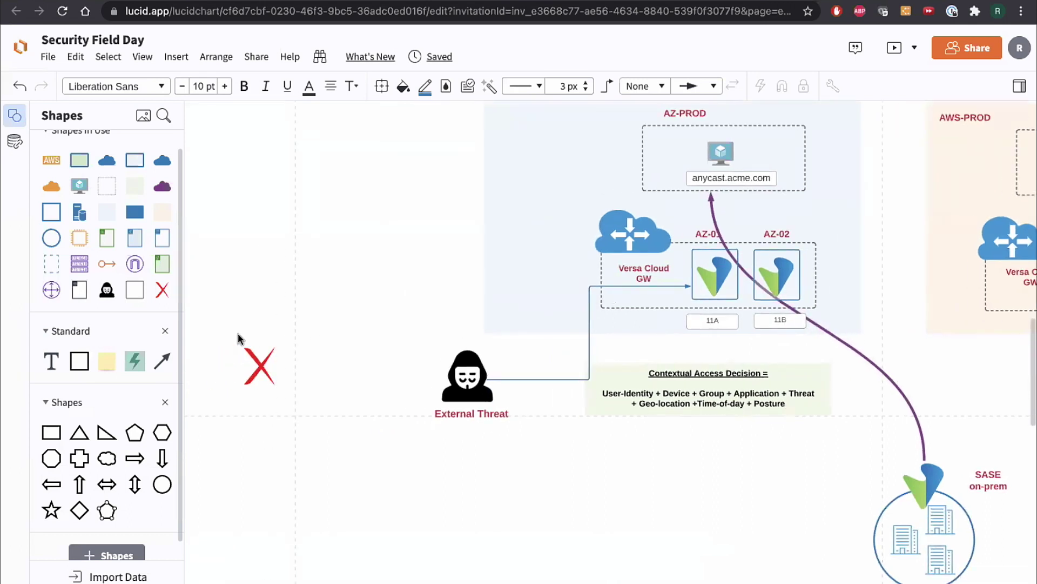
{"action": "left_click_drag", "start_coordinate": [238, 333], "coordinate": [297, 420]}
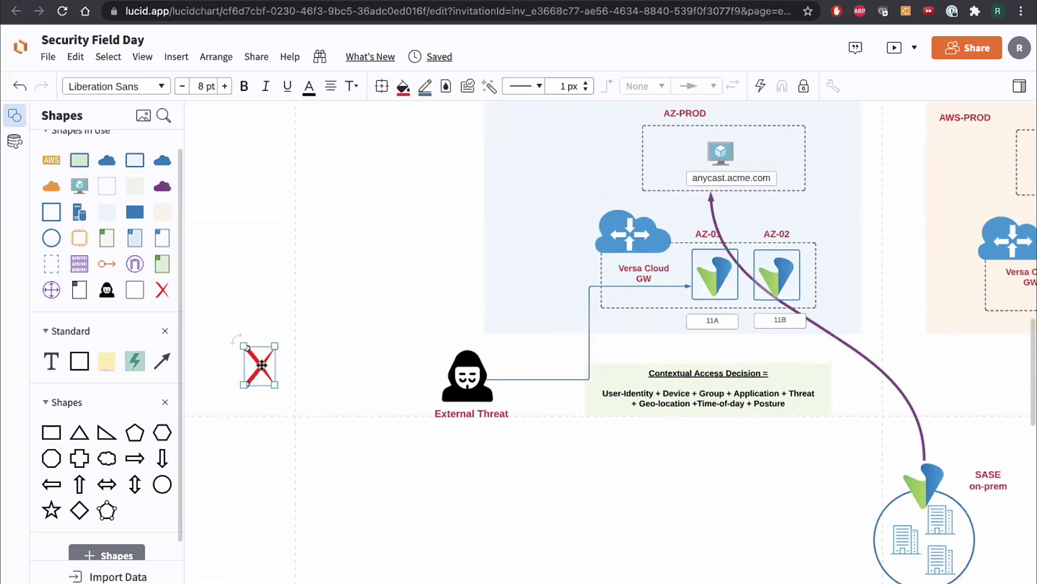
{"action": "left_click_drag", "start_coordinate": [542, 289], "coordinate": [276, 342]}
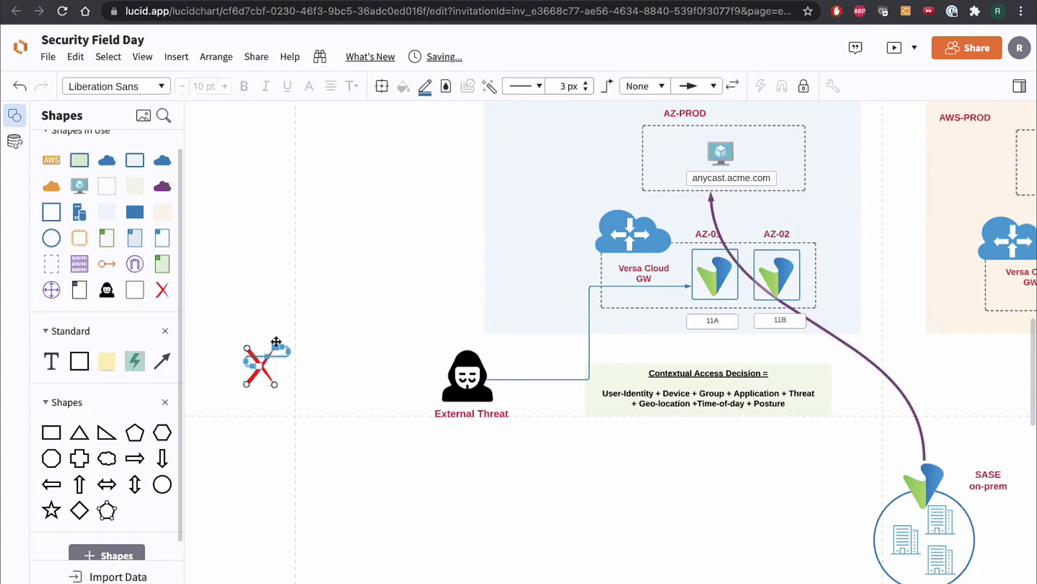
{"action": "key", "text": "ctrl+z"}
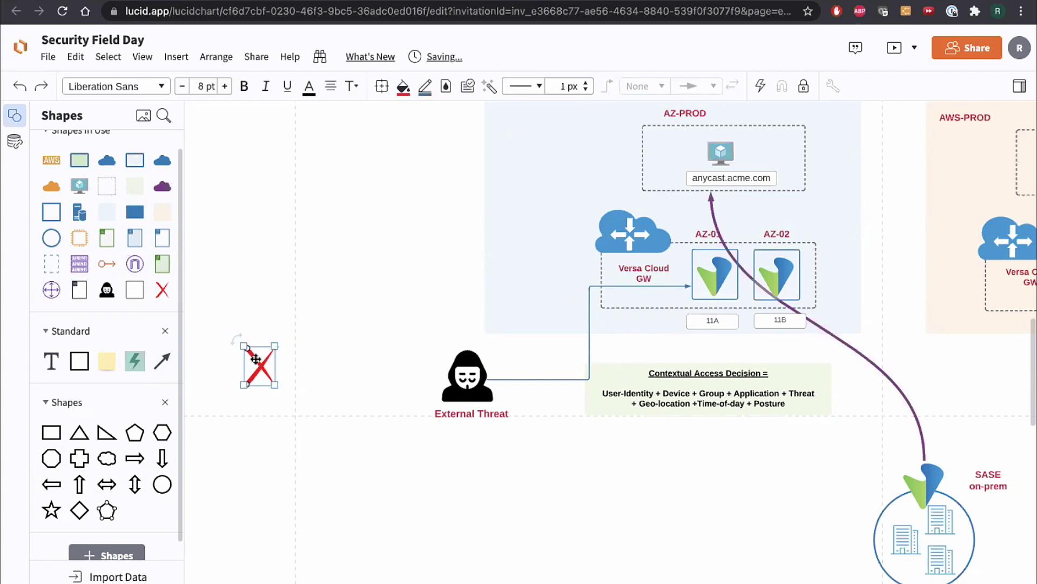
{"action": "left_click_drag", "start_coordinate": [255, 359], "coordinate": [702, 255]}
{"action": "scroll", "coordinate": [347, 304], "scroll_direction": "right", "scroll_amount": 3}
{"action": "scroll", "coordinate": [289, 338], "scroll_direction": "left", "scroll_amount": 5}
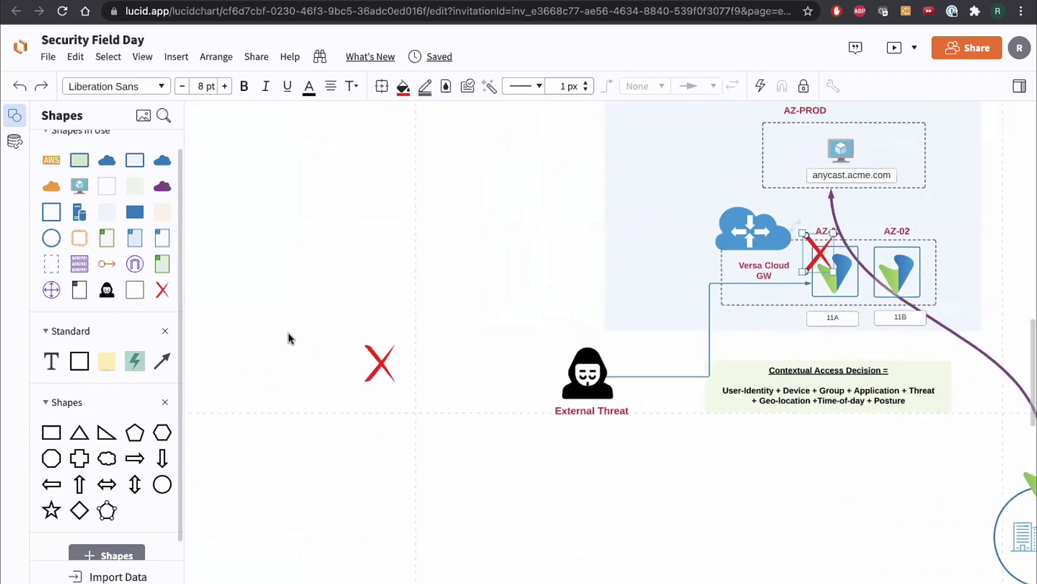
Place another red X copy over the AZ-02 gateway
{"action": "left_click", "coordinate": [431, 357]}
{"action": "left_click_drag", "start_coordinate": [329, 322], "coordinate": [908, 244]}
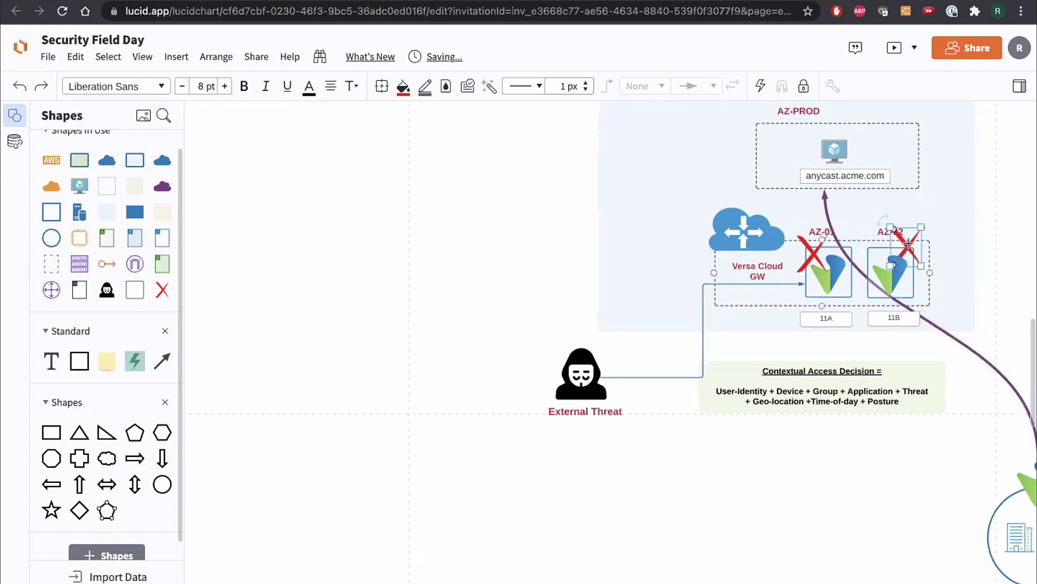
{"action": "scroll", "coordinate": [908, 244], "scroll_direction": "right", "scroll_amount": 8}
{"action": "scroll", "coordinate": [682, 269], "scroll_direction": "left", "scroll_amount": 2}
{"action": "scroll", "coordinate": [682, 269], "scroll_direction": "up", "scroll_amount": 1}
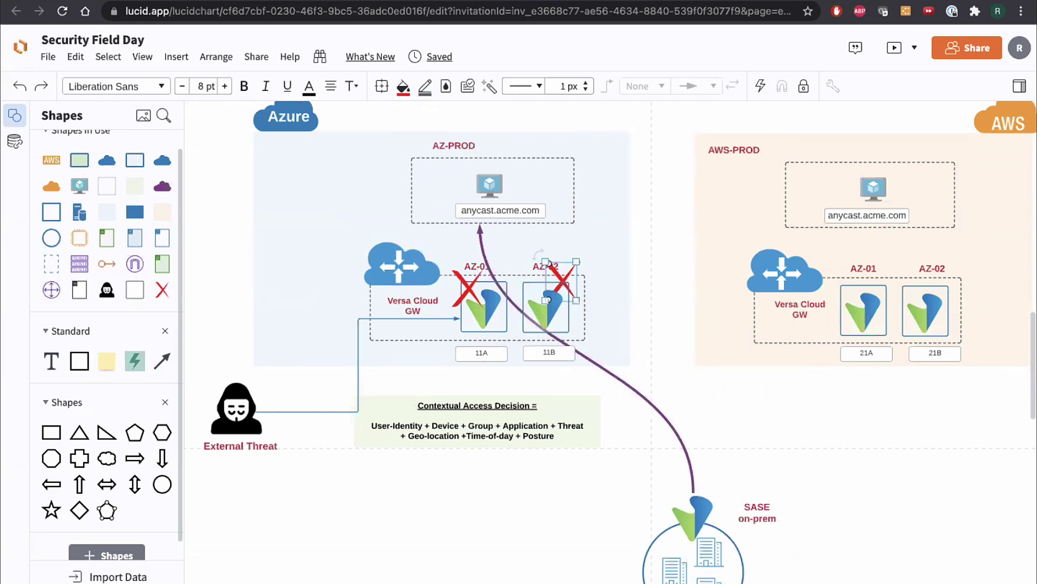
{"action": "mouse_move", "coordinate": [565, 578]}
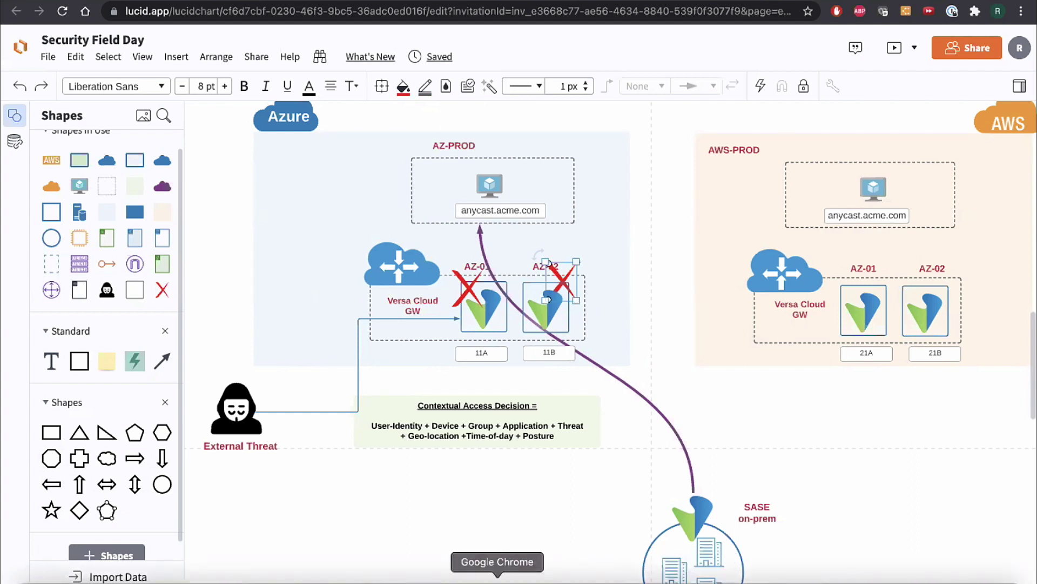
In the VOS-11A SSH terminal, end the fast.log tail, run 'vsh stop', and return to Lucidchart
{"action": "key", "text": "ctrl+Right"}
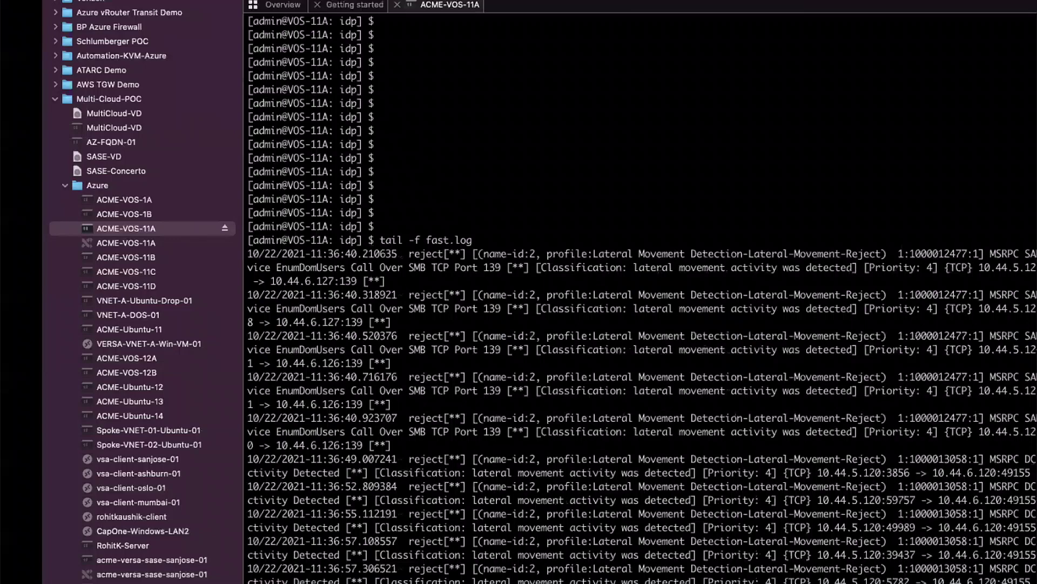
{"action": "key", "text": "ctrl+c"}
{"action": "key", "text": "Return"}
{"action": "key", "text": "Return"}
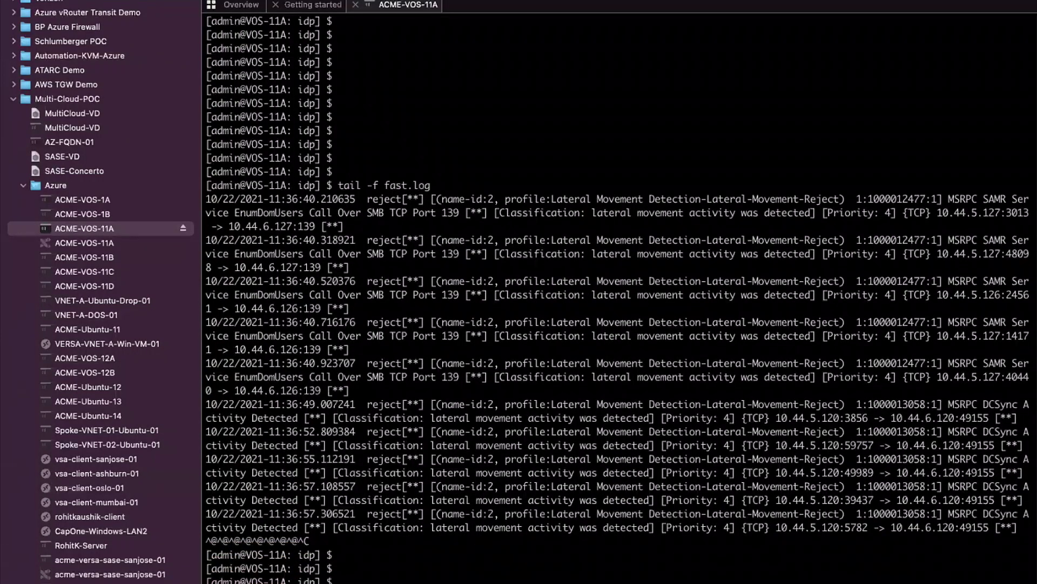
{"action": "key", "text": "Return"}
{"action": "type", "text": "vsh stop"}
{"action": "key", "text": "Return"}
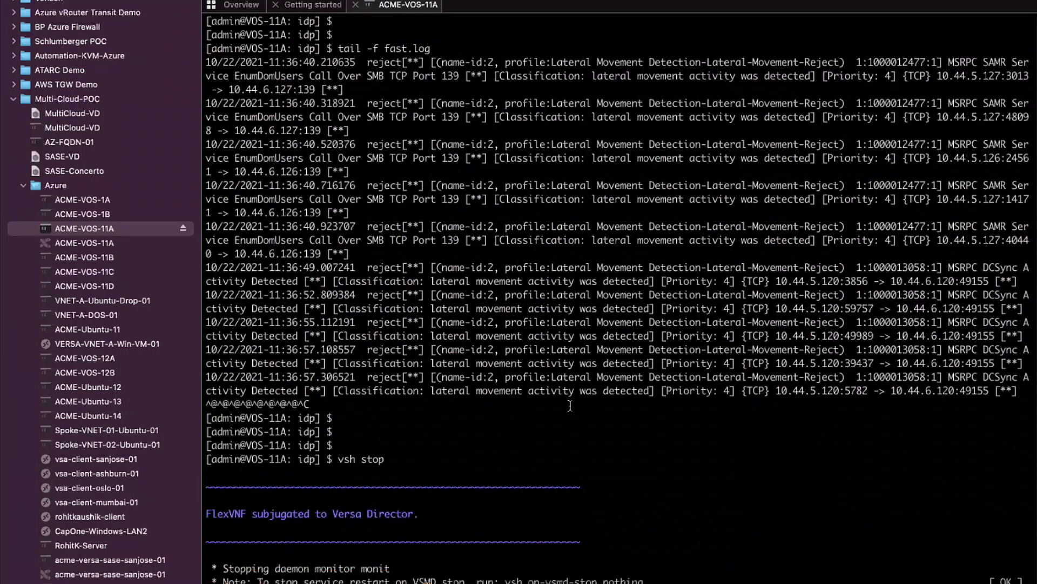
{"action": "key", "text": "ctrl+Left"}
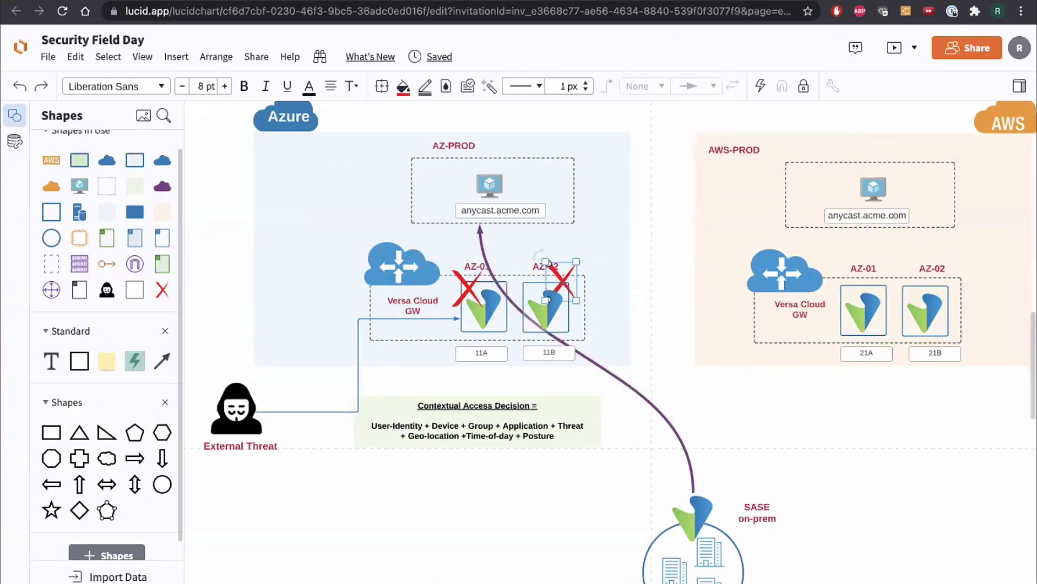
View VOS-21A's CPE Interfaces chart in Versa Director, with INET-1 transmit traffic near 90 Mbps
{"action": "key", "text": "ctrl+Tab"}
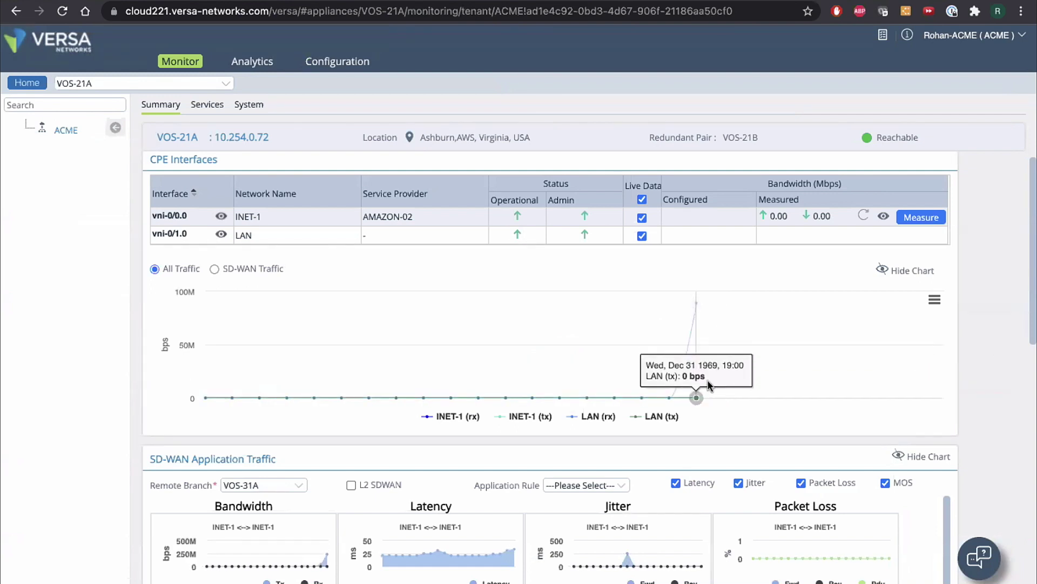
{"action": "mouse_move", "coordinate": [699, 305]}
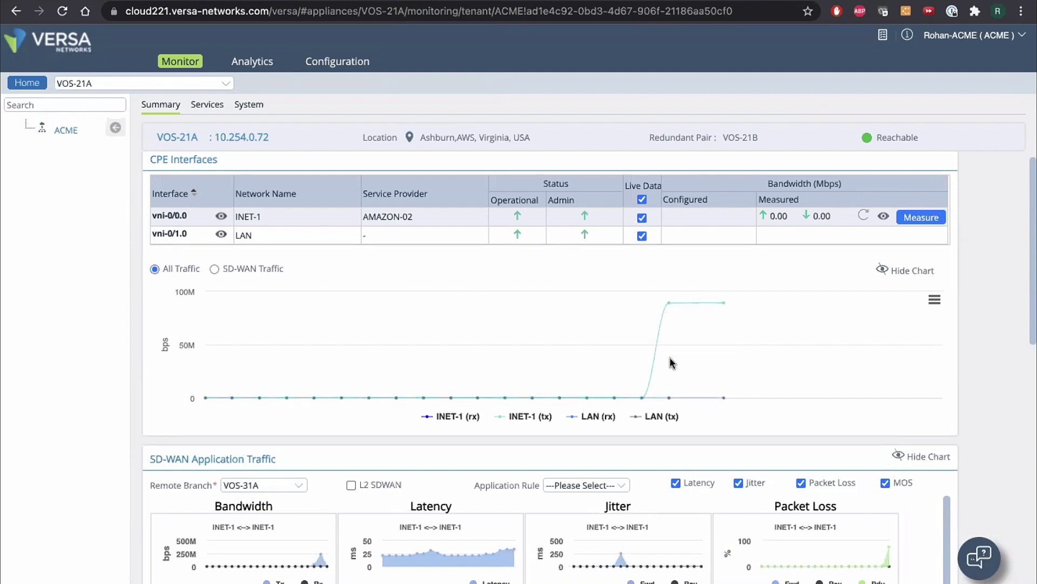
{"action": "mouse_move", "coordinate": [671, 363]}
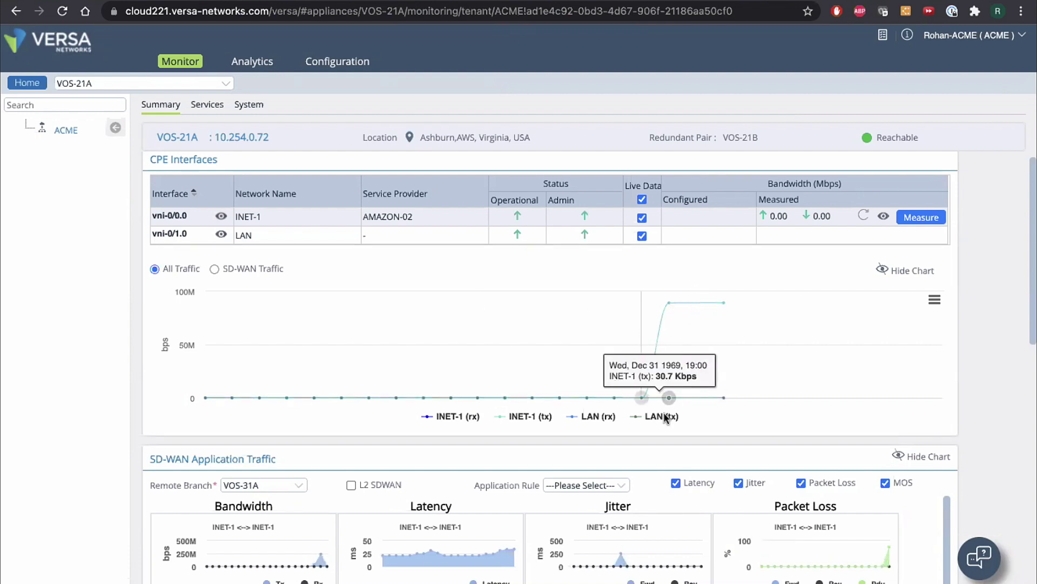
{"action": "right_click", "coordinate": [720, 576]}
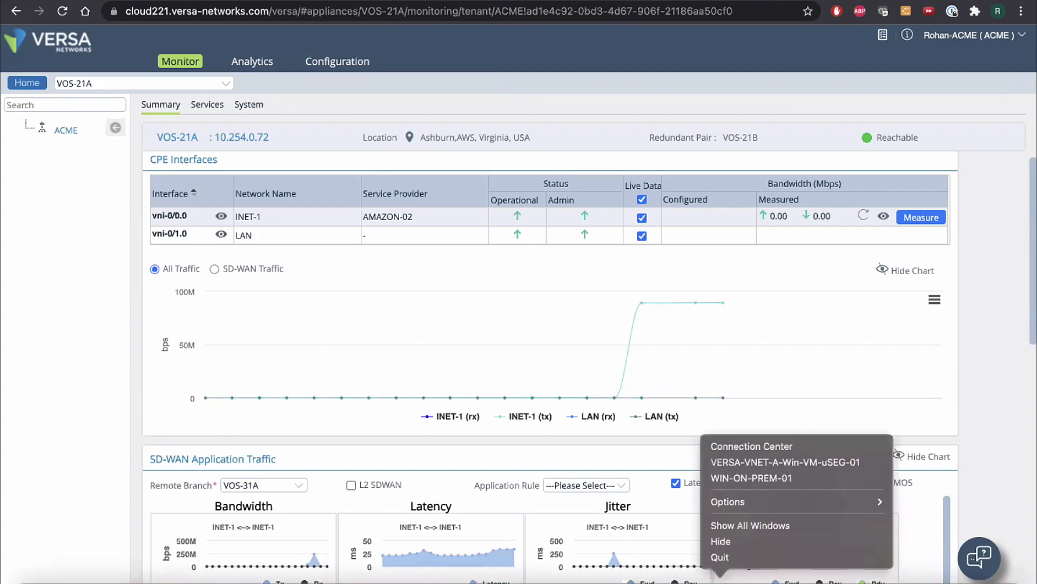
{"action": "left_click", "coordinate": [751, 478]}
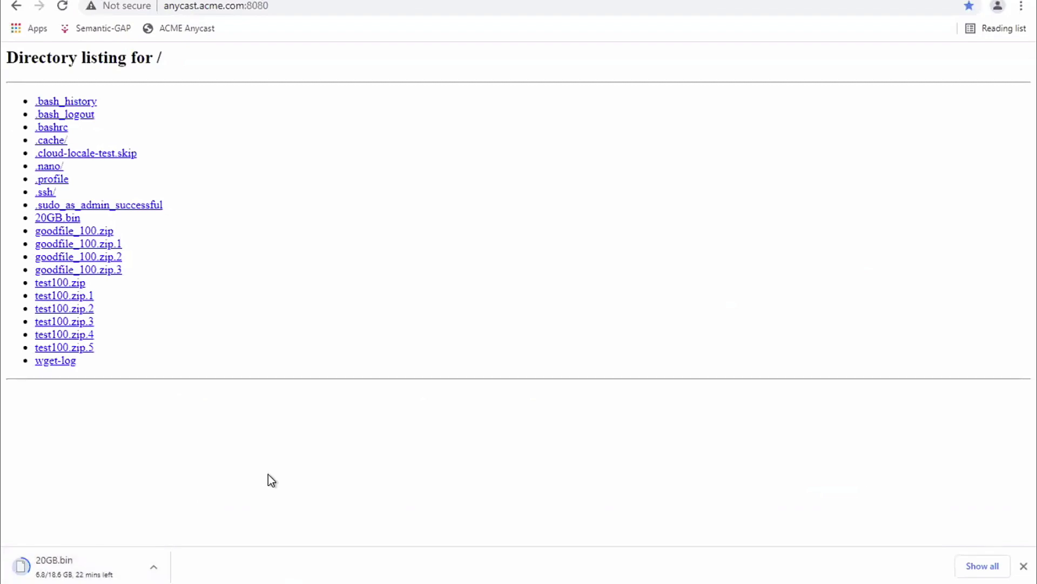
{"action": "key", "text": "ctrl+Left"}
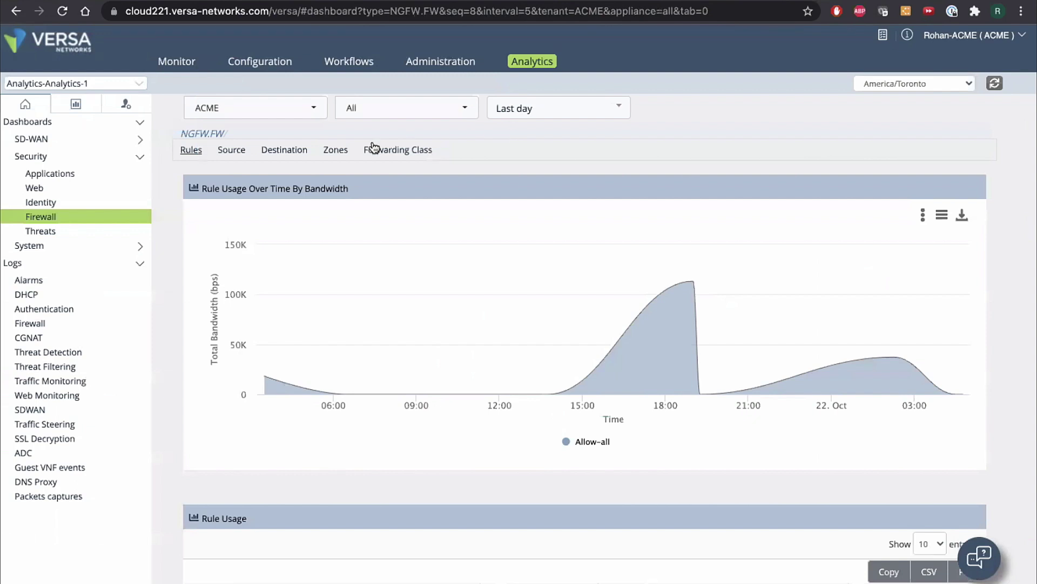
Filter Analytics Threats to DDOS Flood events and locate VOS-11A's UDP floods in the DOS Threats table
{"action": "left_click", "coordinate": [78, 231]}
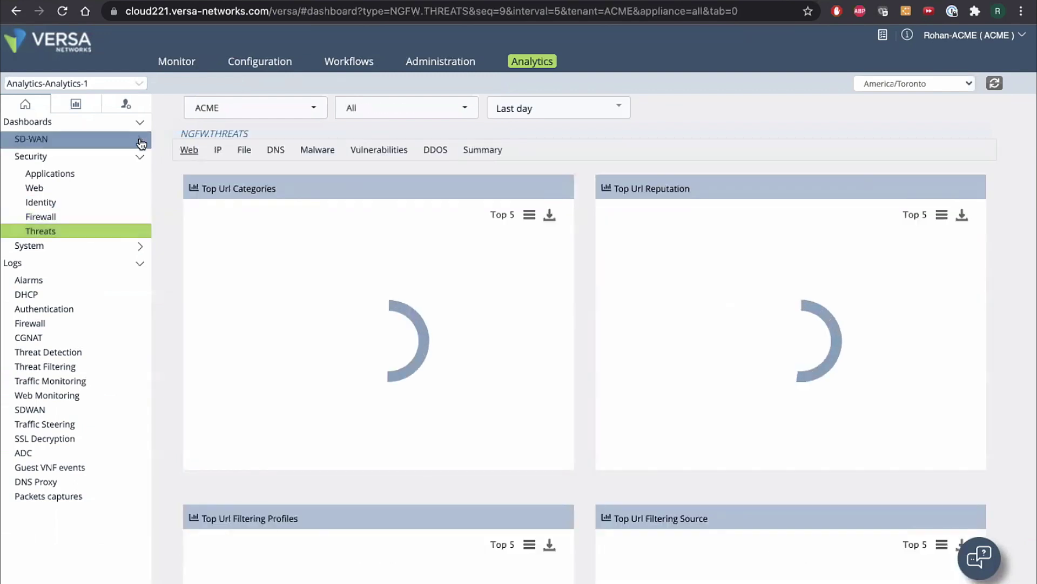
{"action": "left_click", "coordinate": [432, 149]}
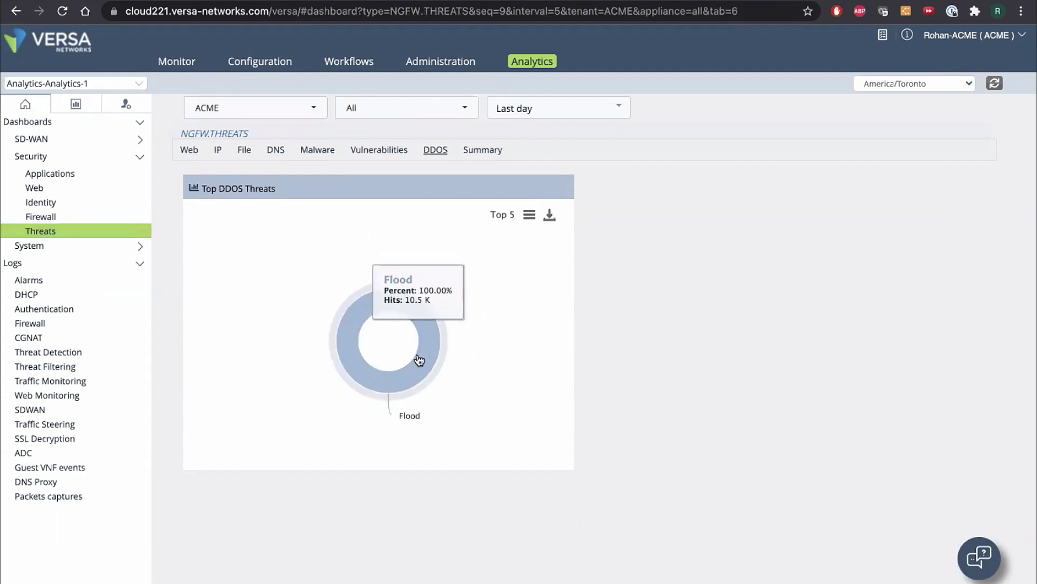
{"action": "left_click", "coordinate": [417, 353]}
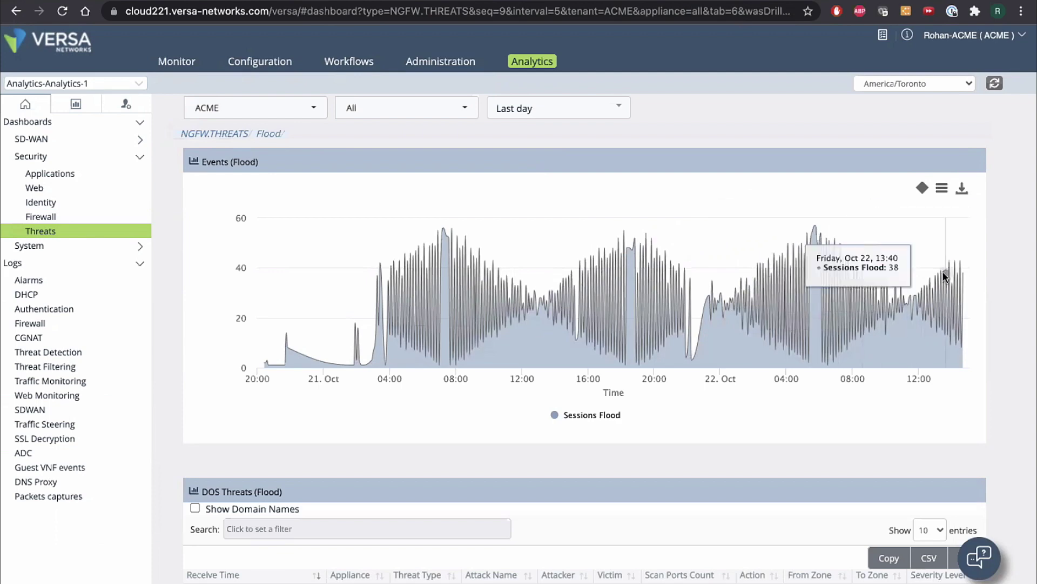
{"action": "scroll", "coordinate": [535, 429], "scroll_direction": "down", "scroll_amount": 2}
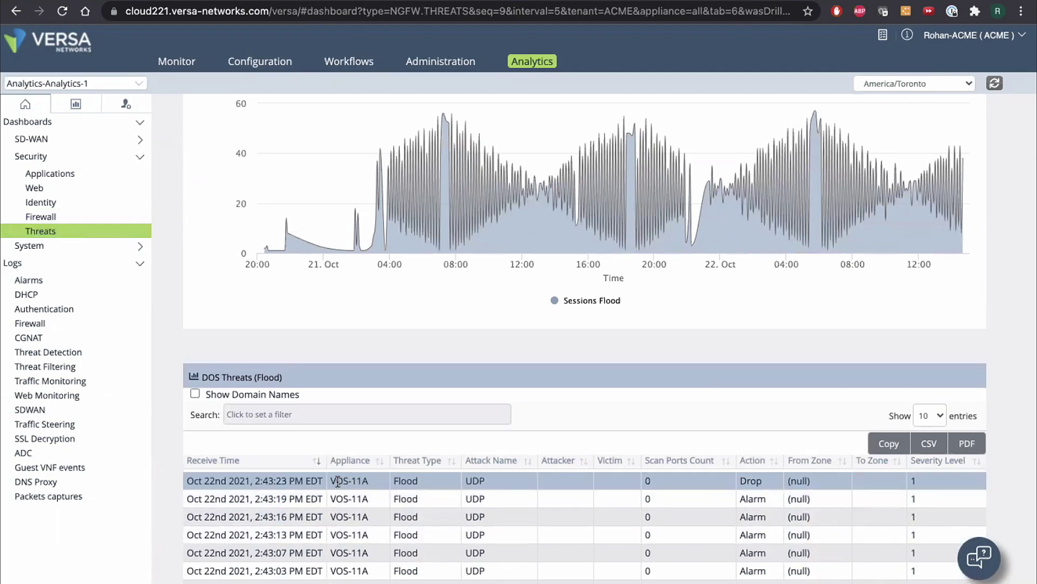
{"action": "left_click_drag", "start_coordinate": [336, 480], "coordinate": [369, 480]}
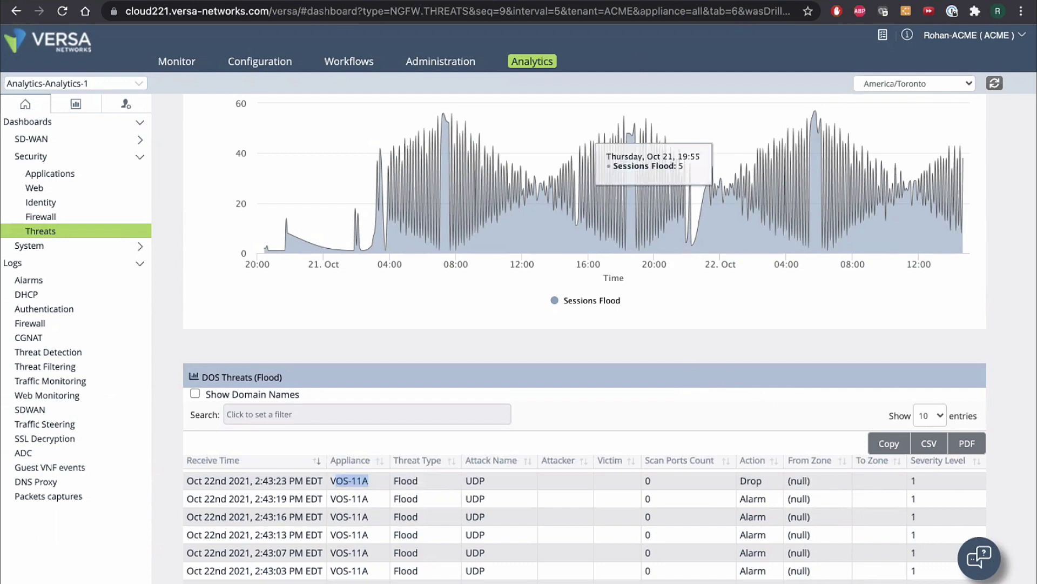
Reattach the purple SASE on-prem connector's end to the AWS anycast.acme.com server in the diagram
{"action": "left_click", "coordinate": [621, 1]}
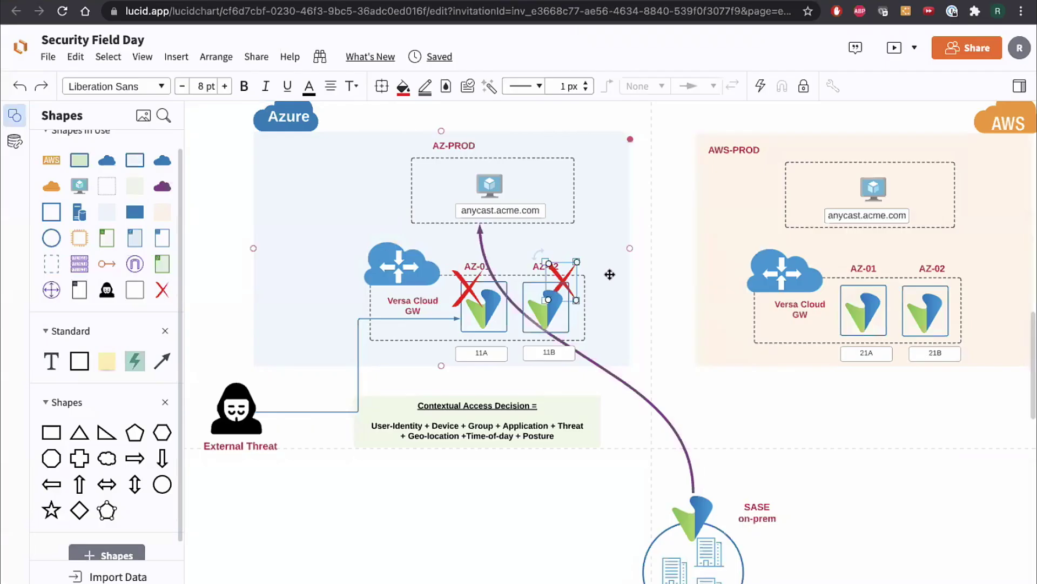
{"action": "left_click", "coordinate": [616, 381]}
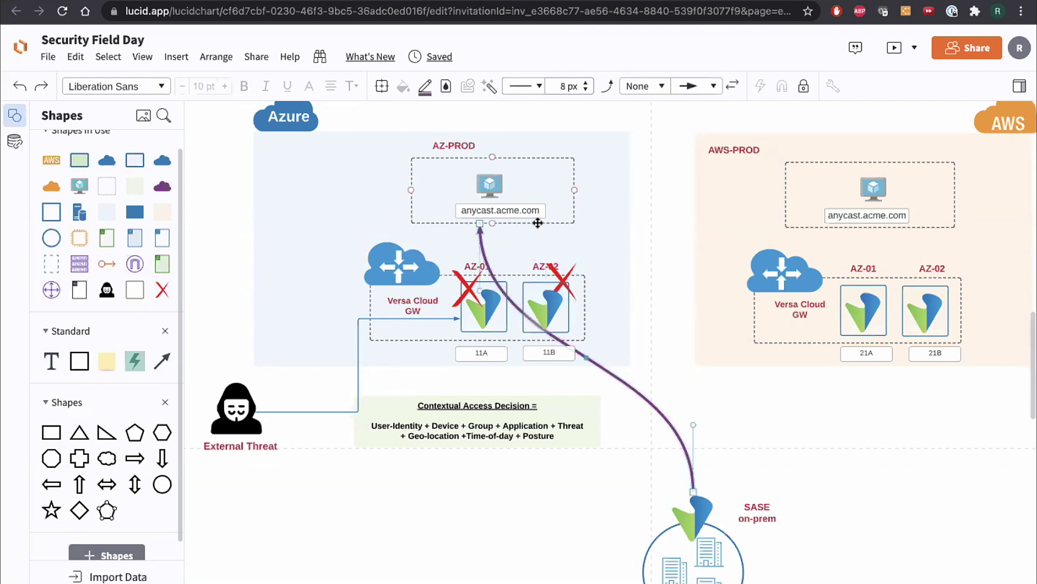
{"action": "left_click_drag", "start_coordinate": [481, 222], "coordinate": [869, 223]}
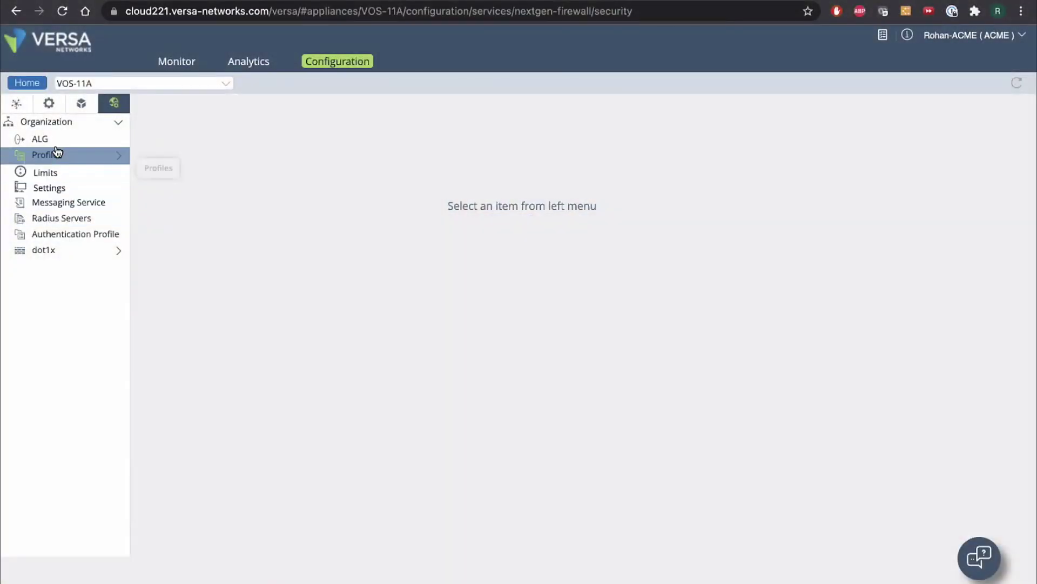
Browse the Organization profiles and the Objects & Connectors Reporting settings
{"action": "left_click", "coordinate": [57, 154]}
{"action": "left_click", "coordinate": [57, 154]}
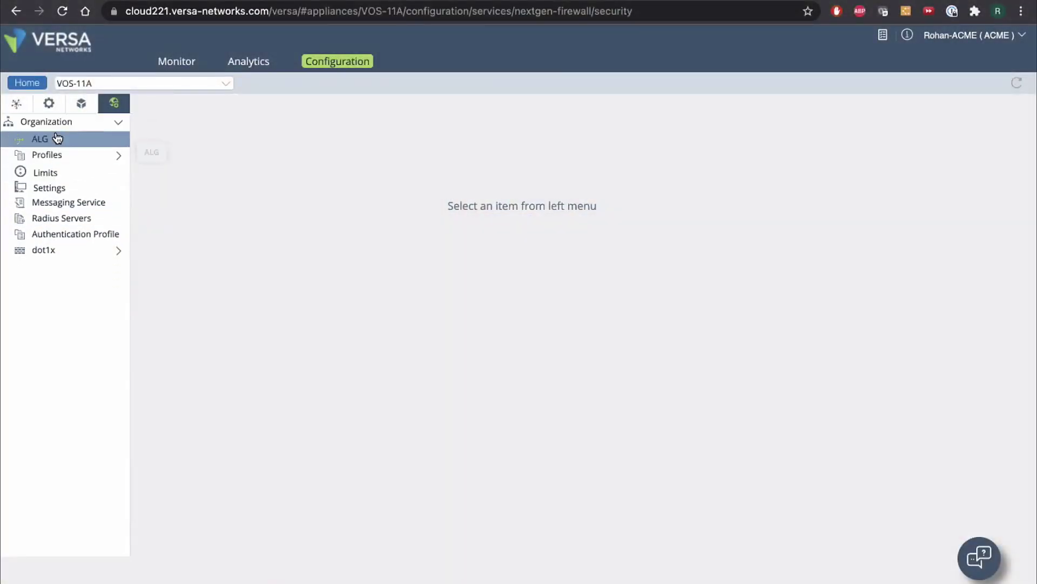
{"action": "left_click", "coordinate": [91, 105]}
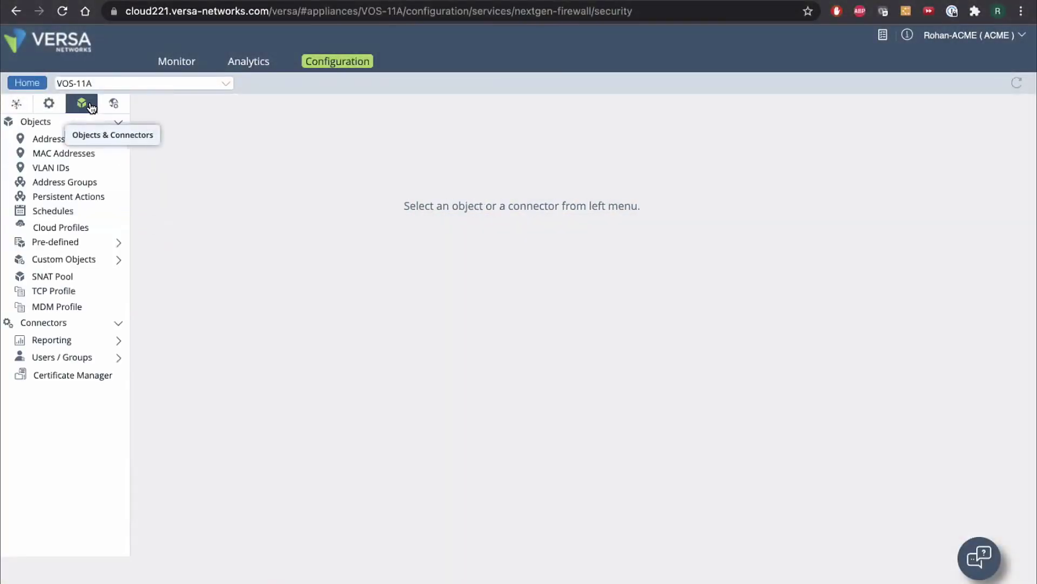
{"action": "left_click", "coordinate": [85, 345]}
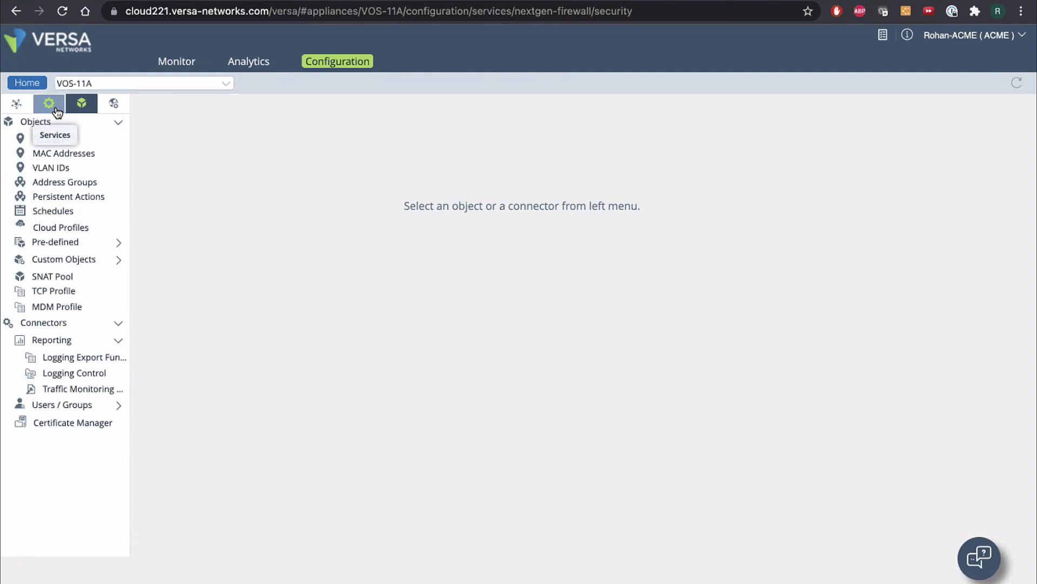
Look through the Networking and Services configuration lists, then return to the Analytics Flood threats page
{"action": "left_click", "coordinate": [17, 106]}
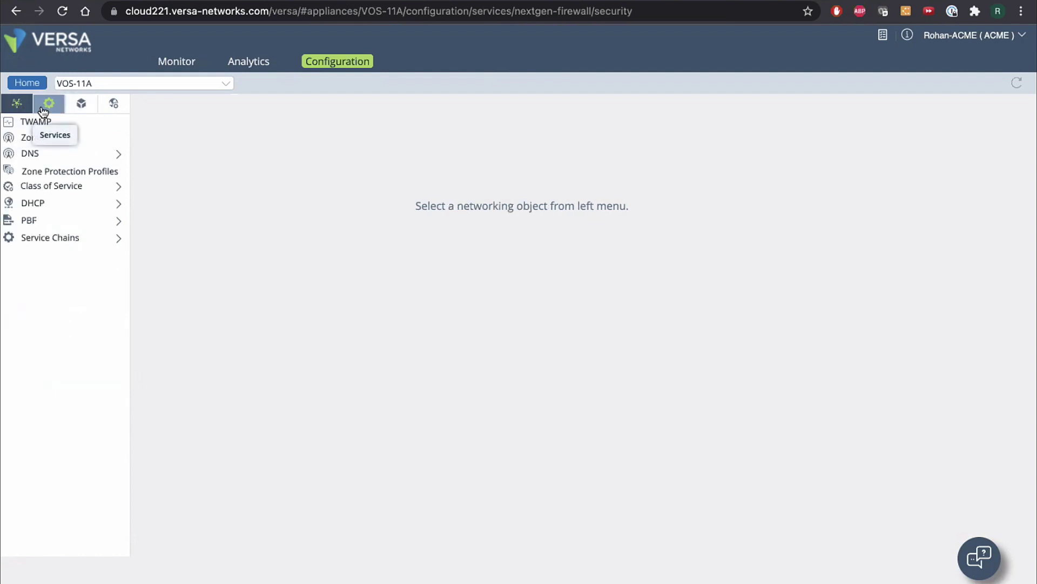
{"action": "left_click", "coordinate": [43, 112]}
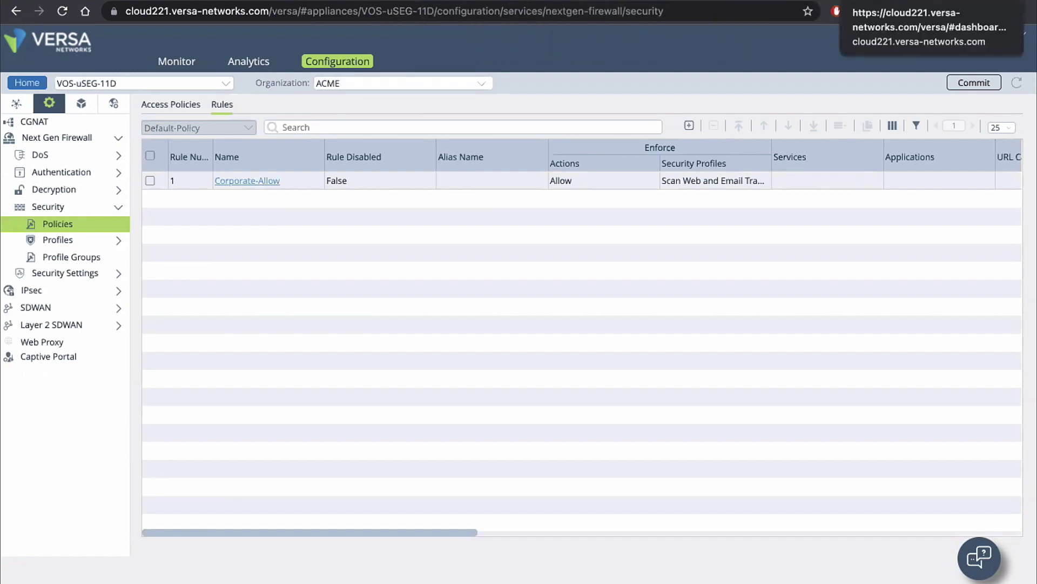
{"action": "left_click", "coordinate": [932, 1]}
Review VOS-21A's DDoS threshold alarm logs and the Analytics system version details
{"action": "left_click", "coordinate": [44, 292]}
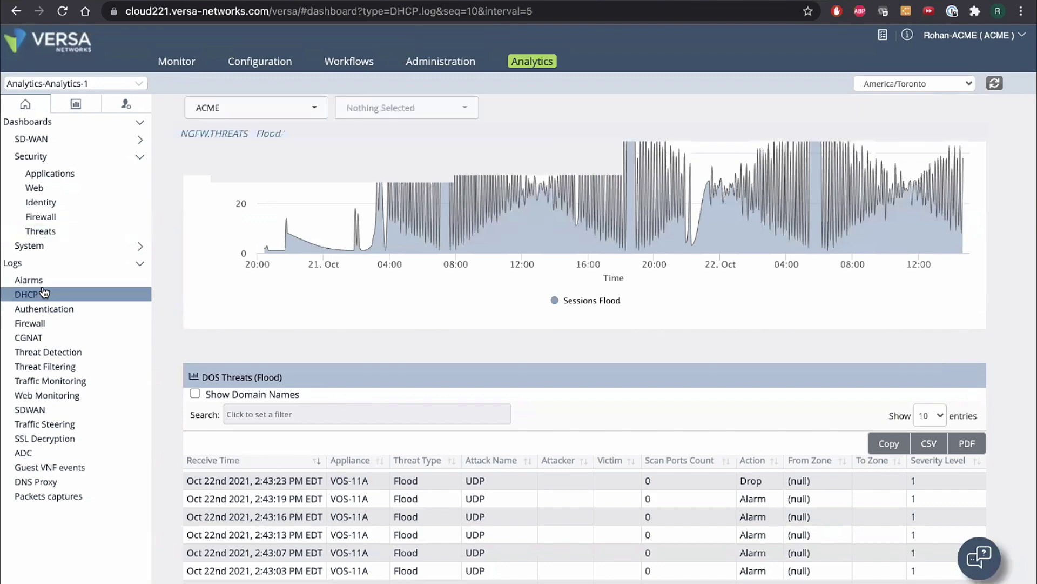
{"action": "left_click", "coordinate": [30, 280]}
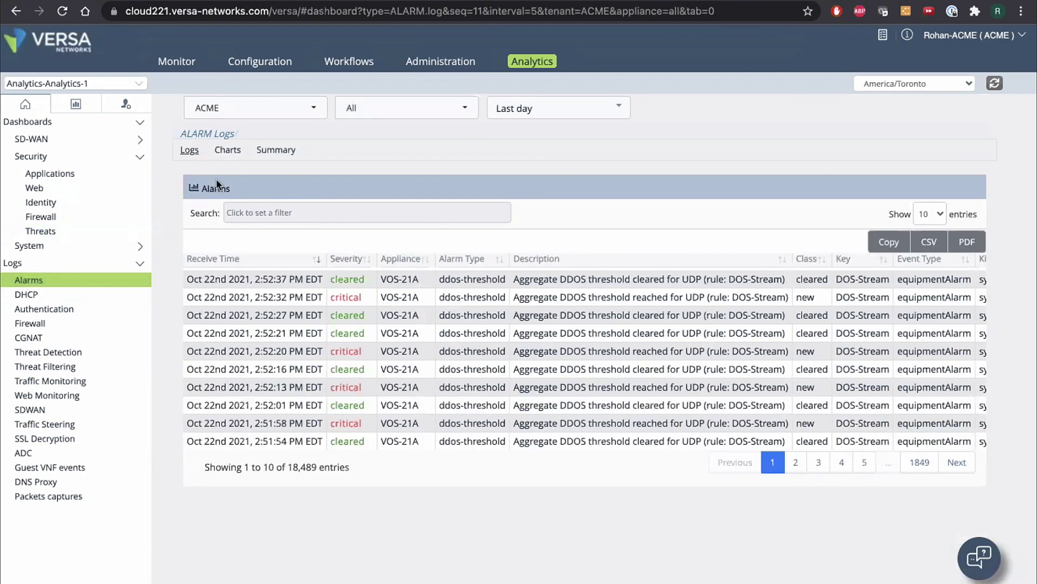
{"action": "left_click", "coordinate": [126, 107]}
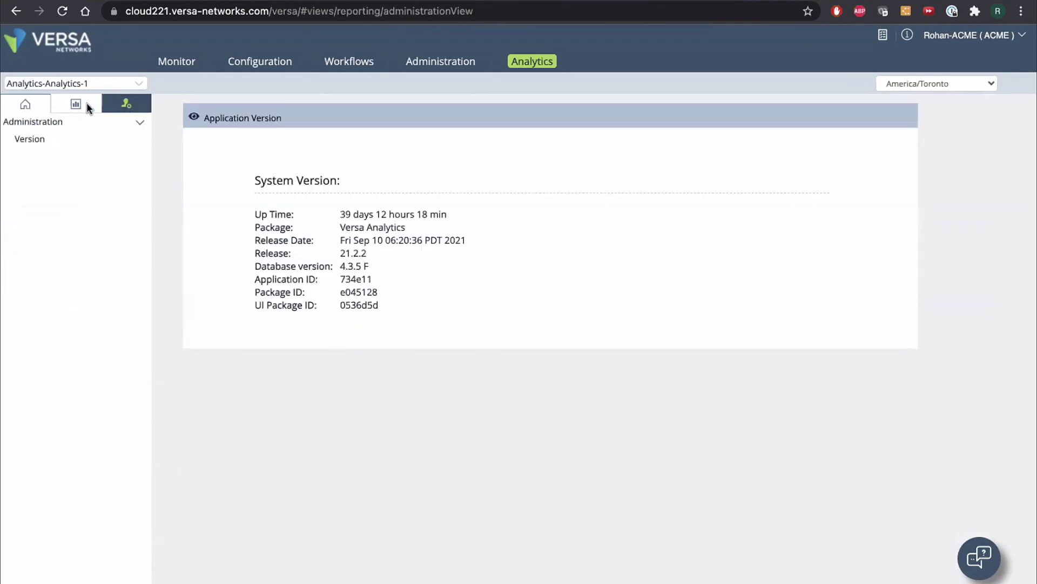
Glance at the report builder, then open the System appliance health dashboard
{"action": "left_click", "coordinate": [73, 103]}
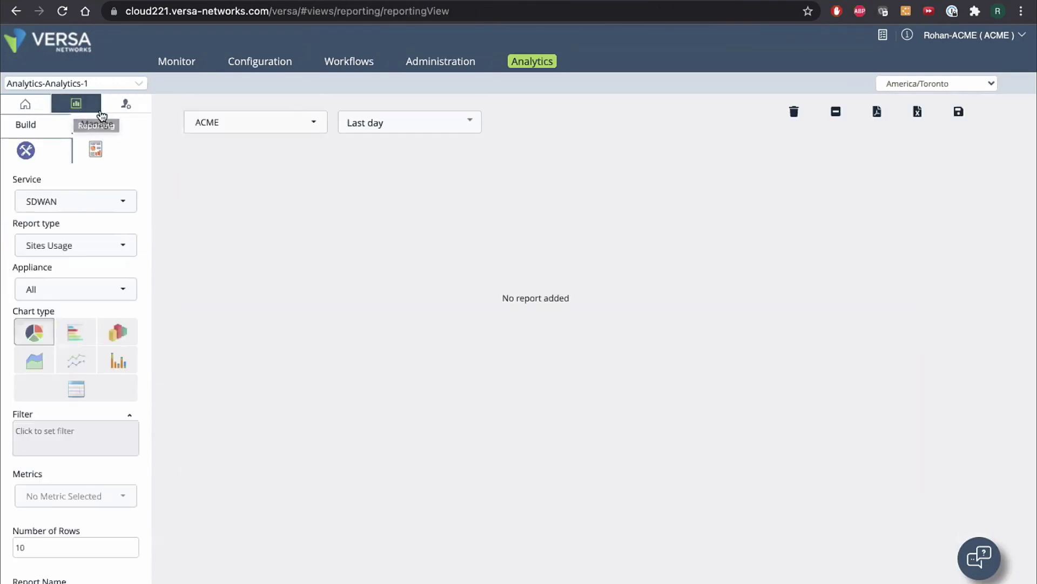
{"action": "left_click", "coordinate": [125, 104]}
{"action": "left_click", "coordinate": [54, 123]}
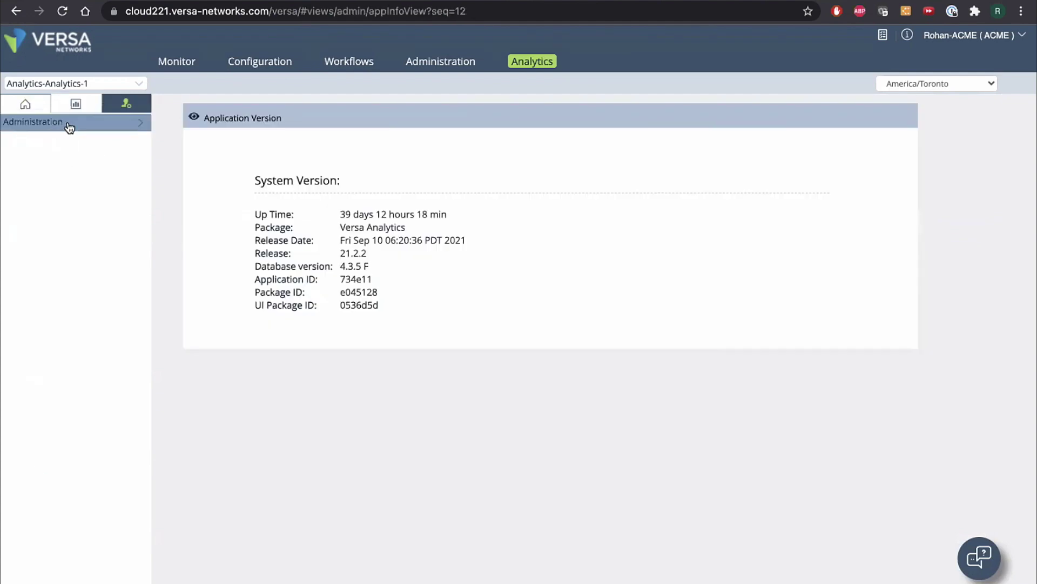
{"action": "left_click", "coordinate": [26, 104]}
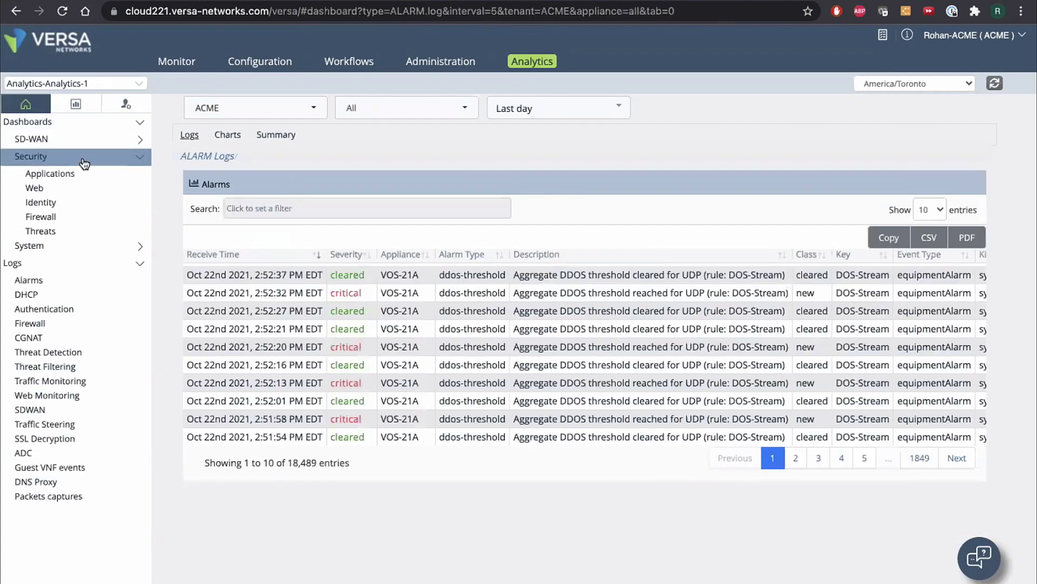
{"action": "left_click", "coordinate": [119, 245]}
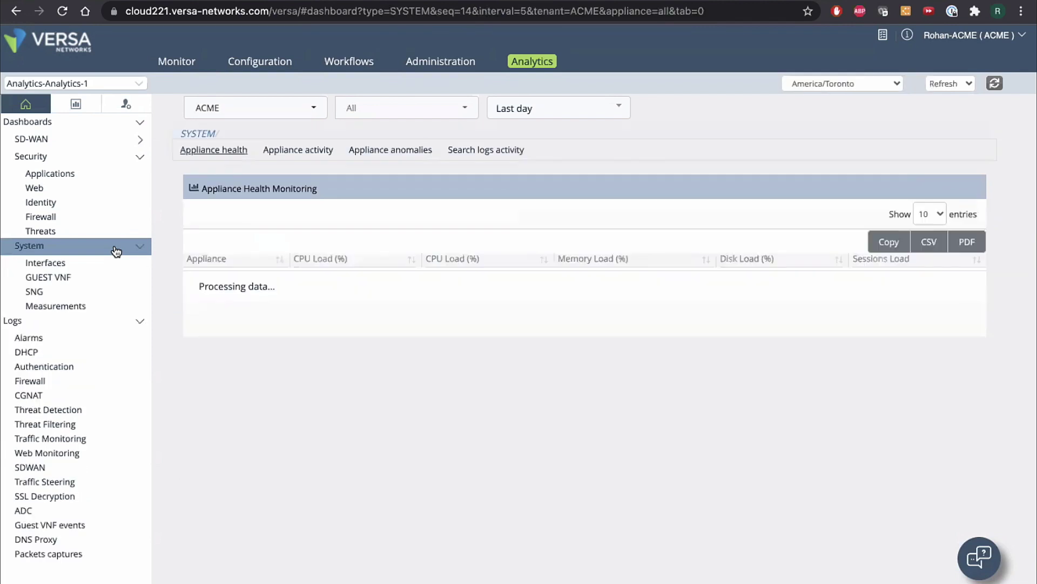